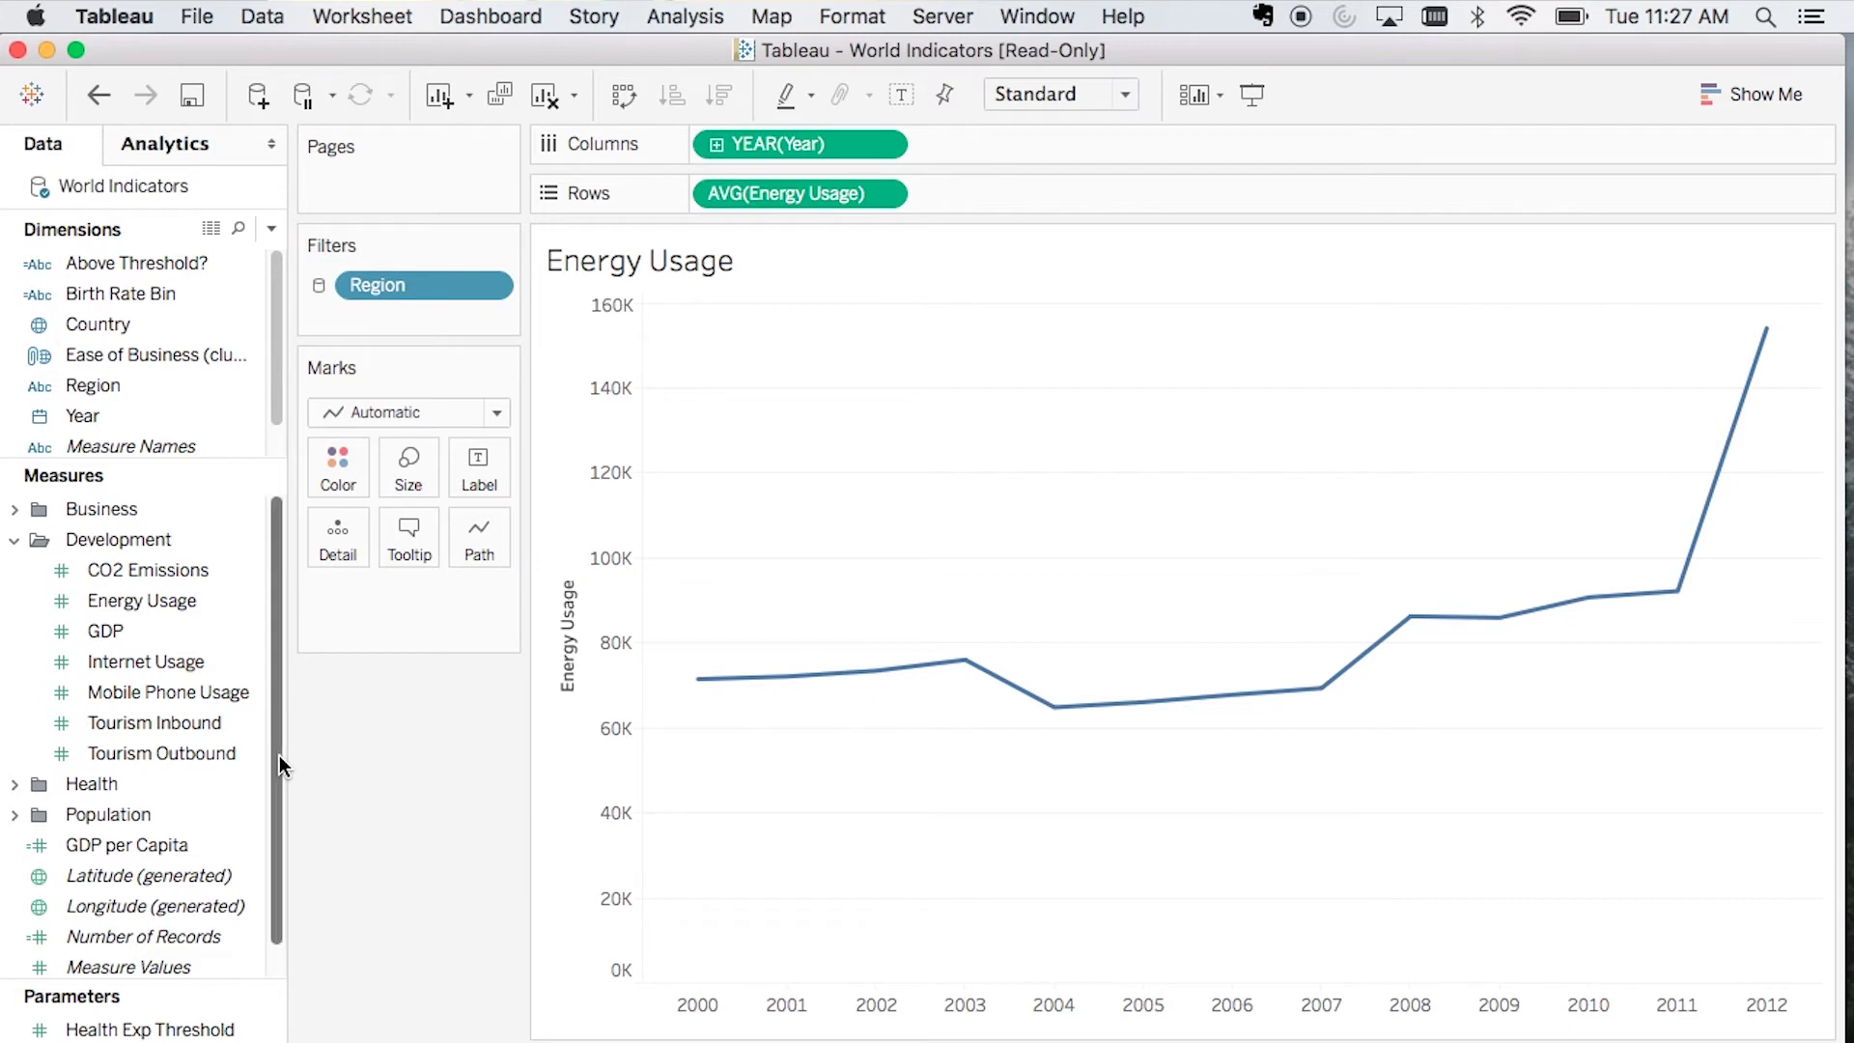
# Step: Create a new parameter named p.MetricSelection with String data type and List allowable values
pyautogui.scroll(-1, 280, 756)
pyautogui.moveTo(214, 978); pyautogui.dragTo(237, 743)
pyautogui.rightClick(80, 871)
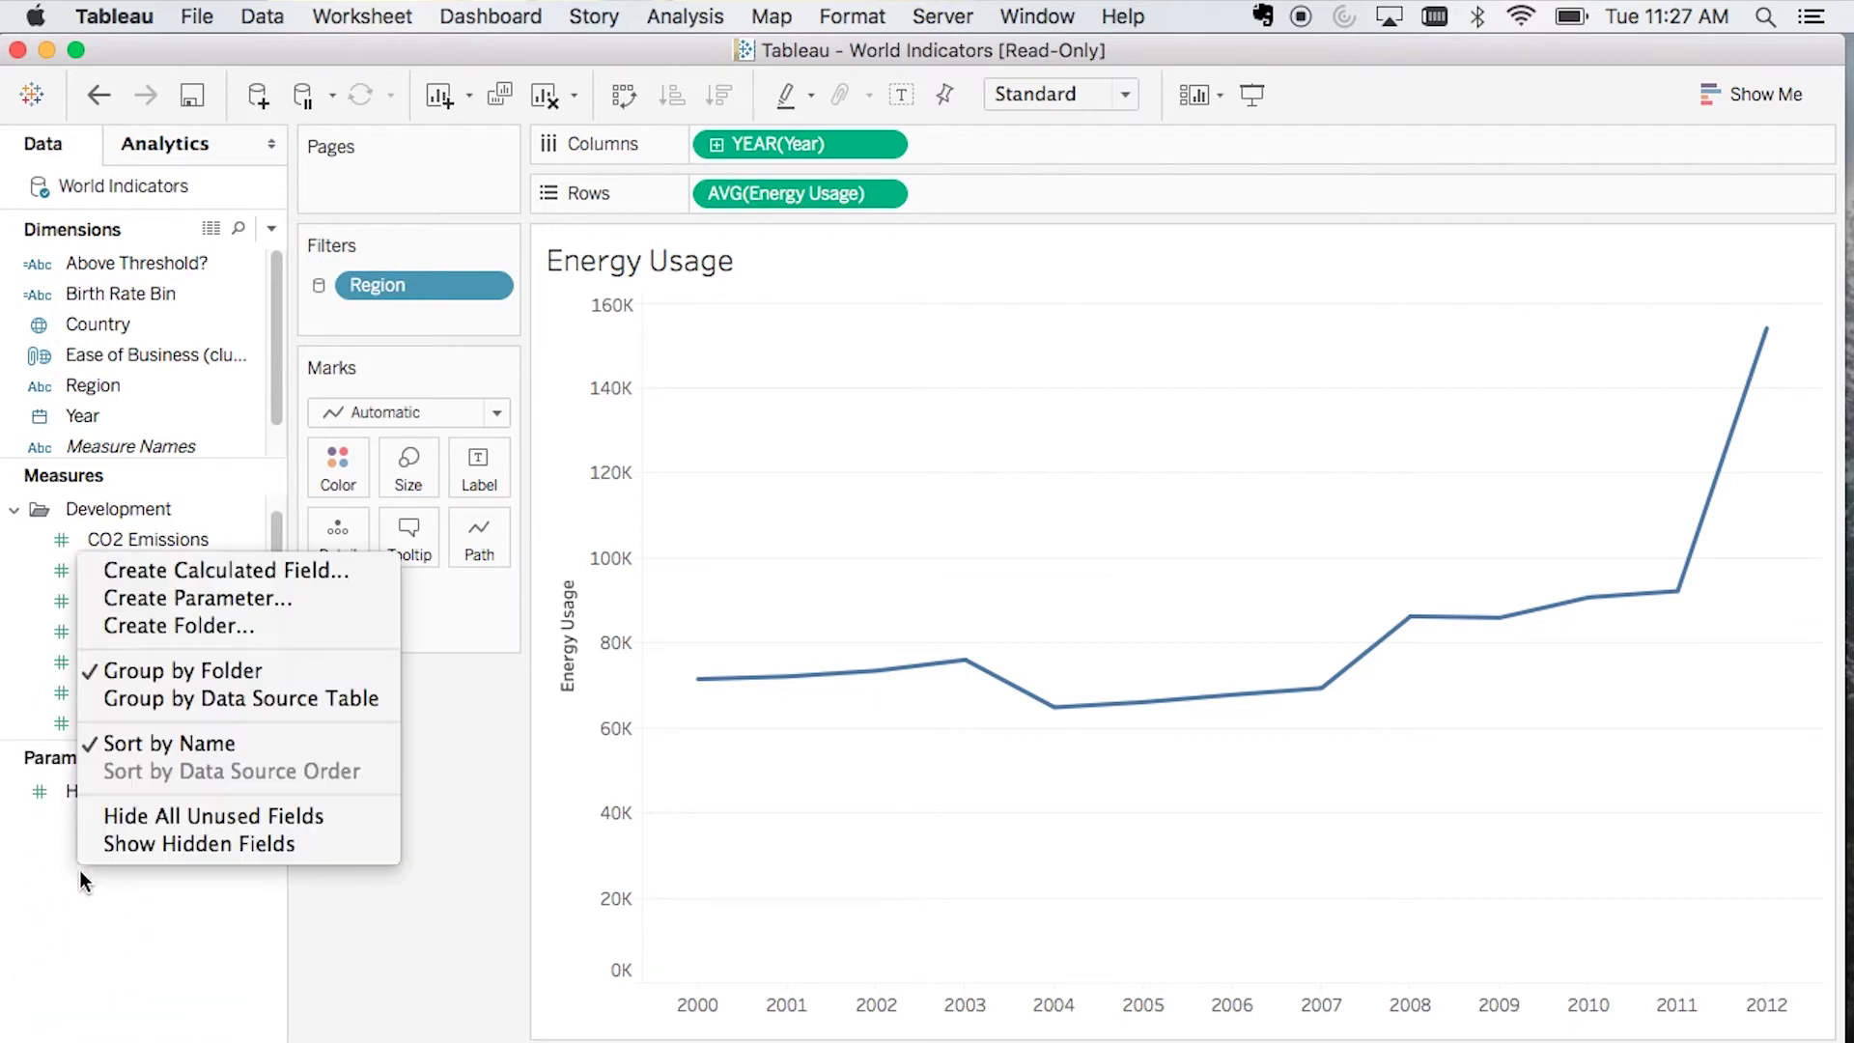
pyautogui.click(288, 596)
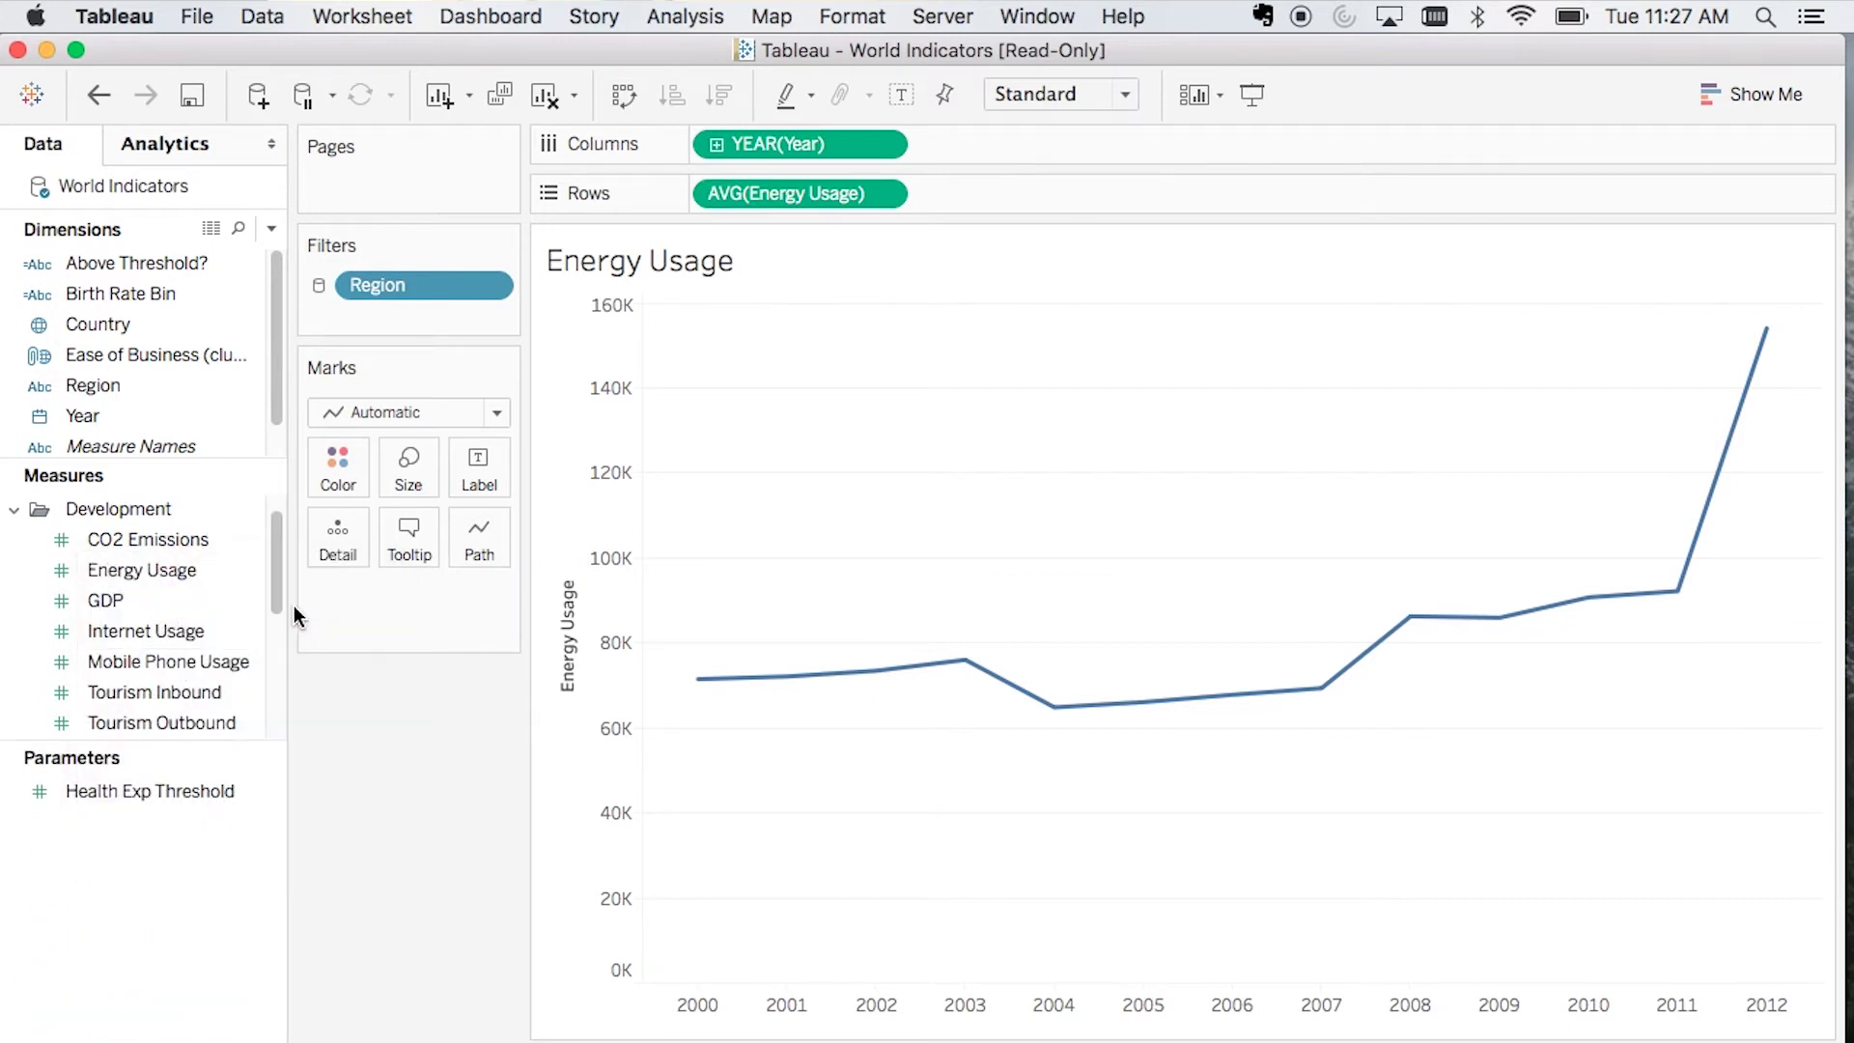
pyautogui.write('p')
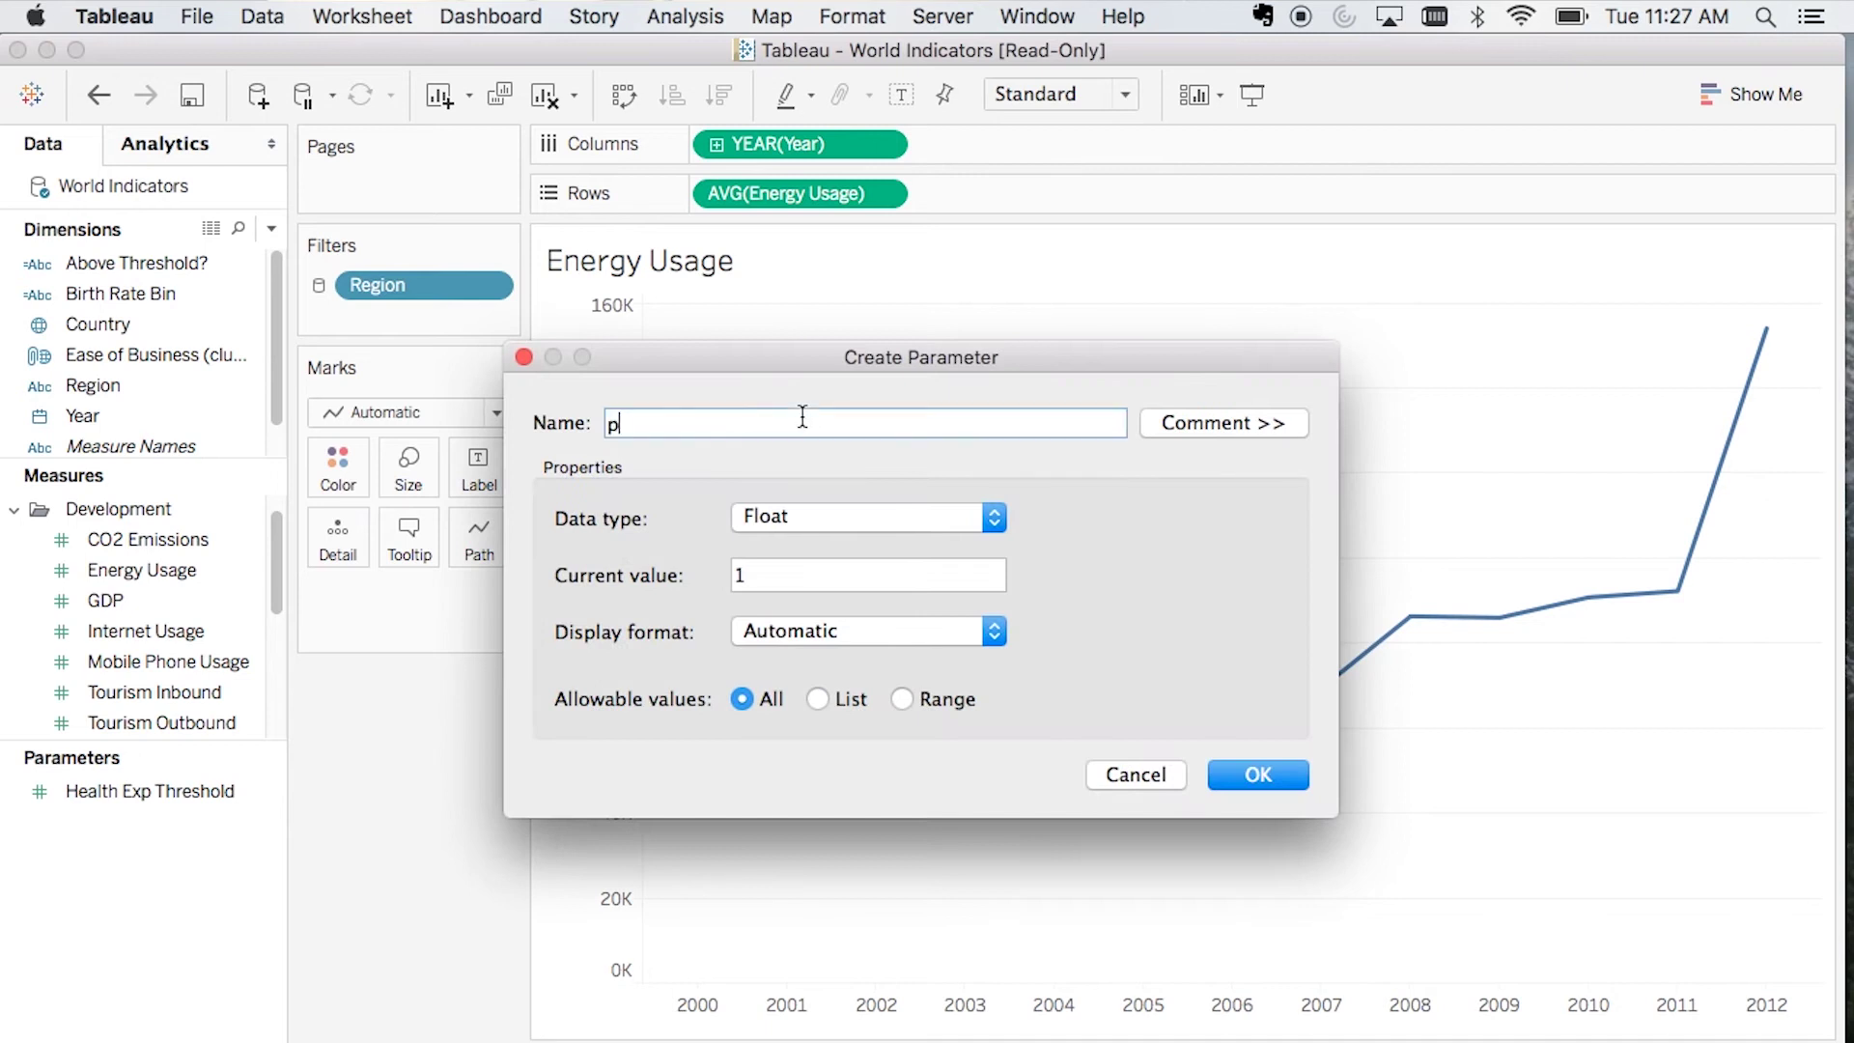
pyautogui.write('p.MetricSelection')
pyautogui.click(774, 518)
pyautogui.click(794, 572)
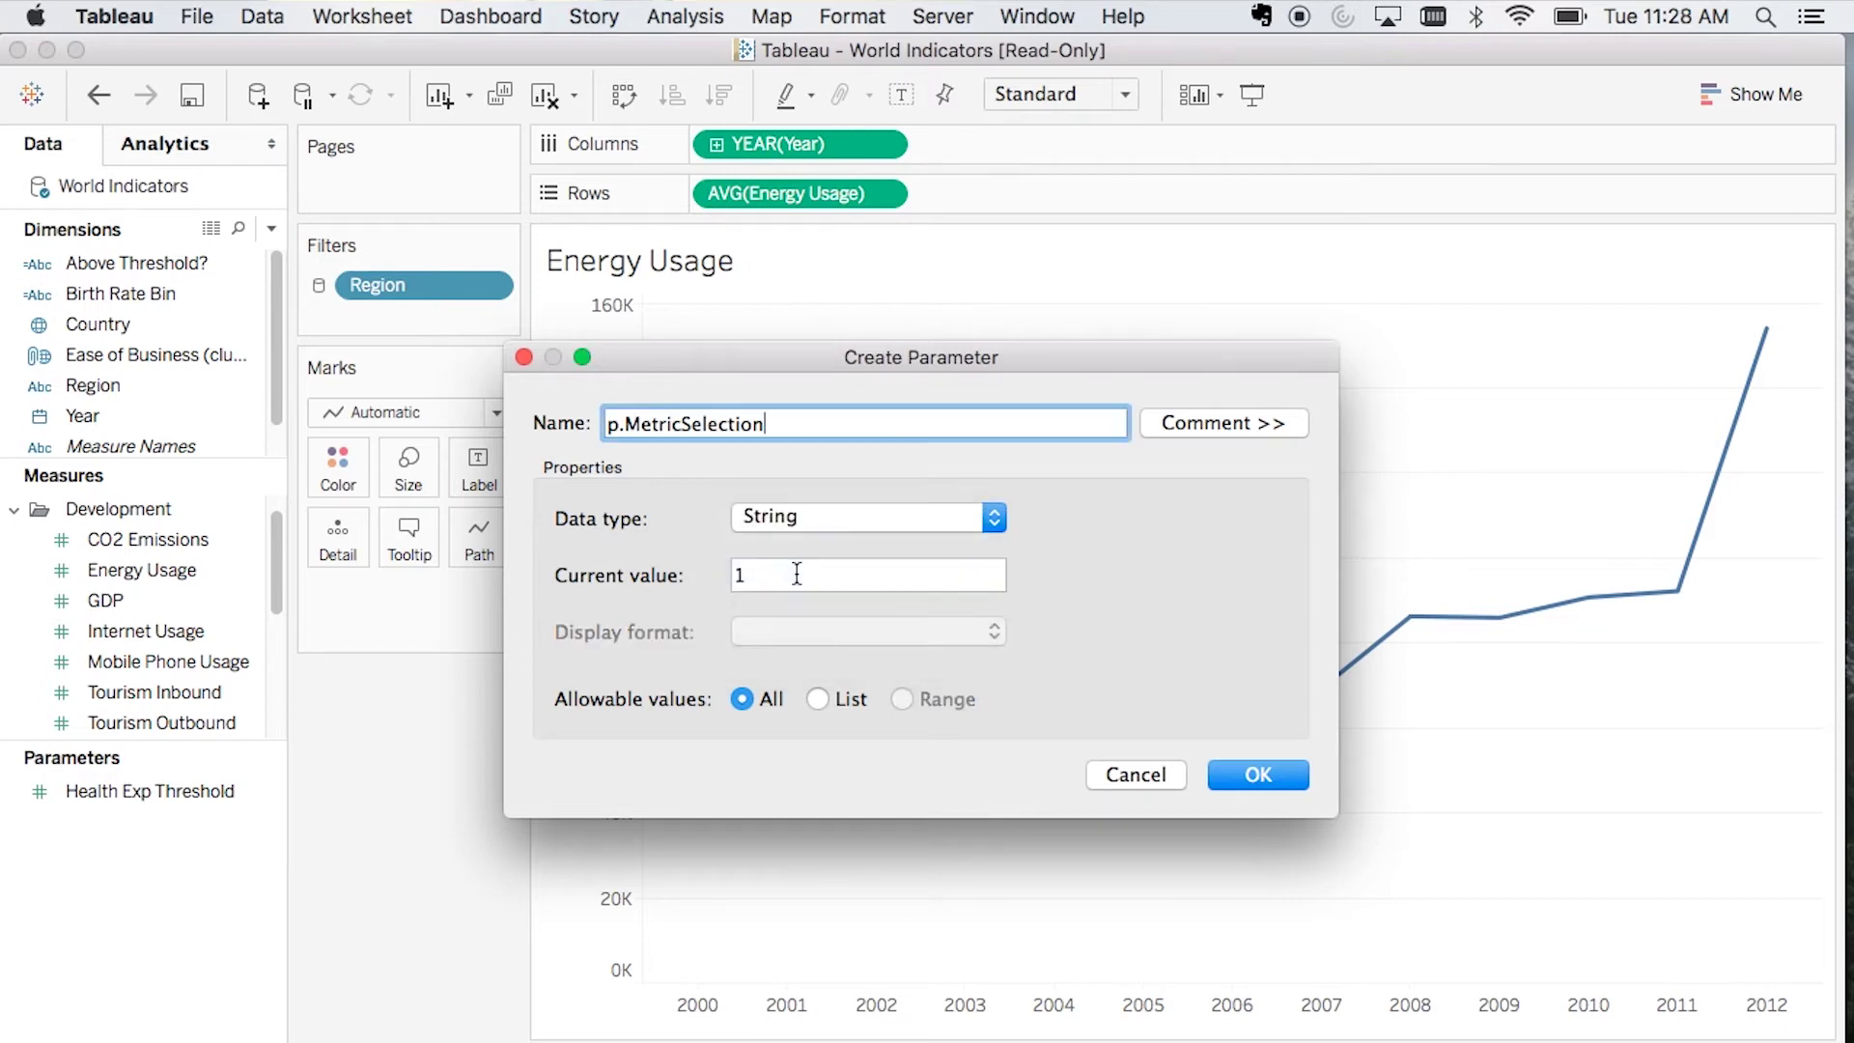
pyautogui.click(821, 699)
pyautogui.moveTo(1174, 350); pyautogui.dragTo(1193, 153)
# Step: Add Energy Usage, Internet Usage and Mobile Phone Usage as list values and confirm the parameter
pyautogui.click(708, 636)
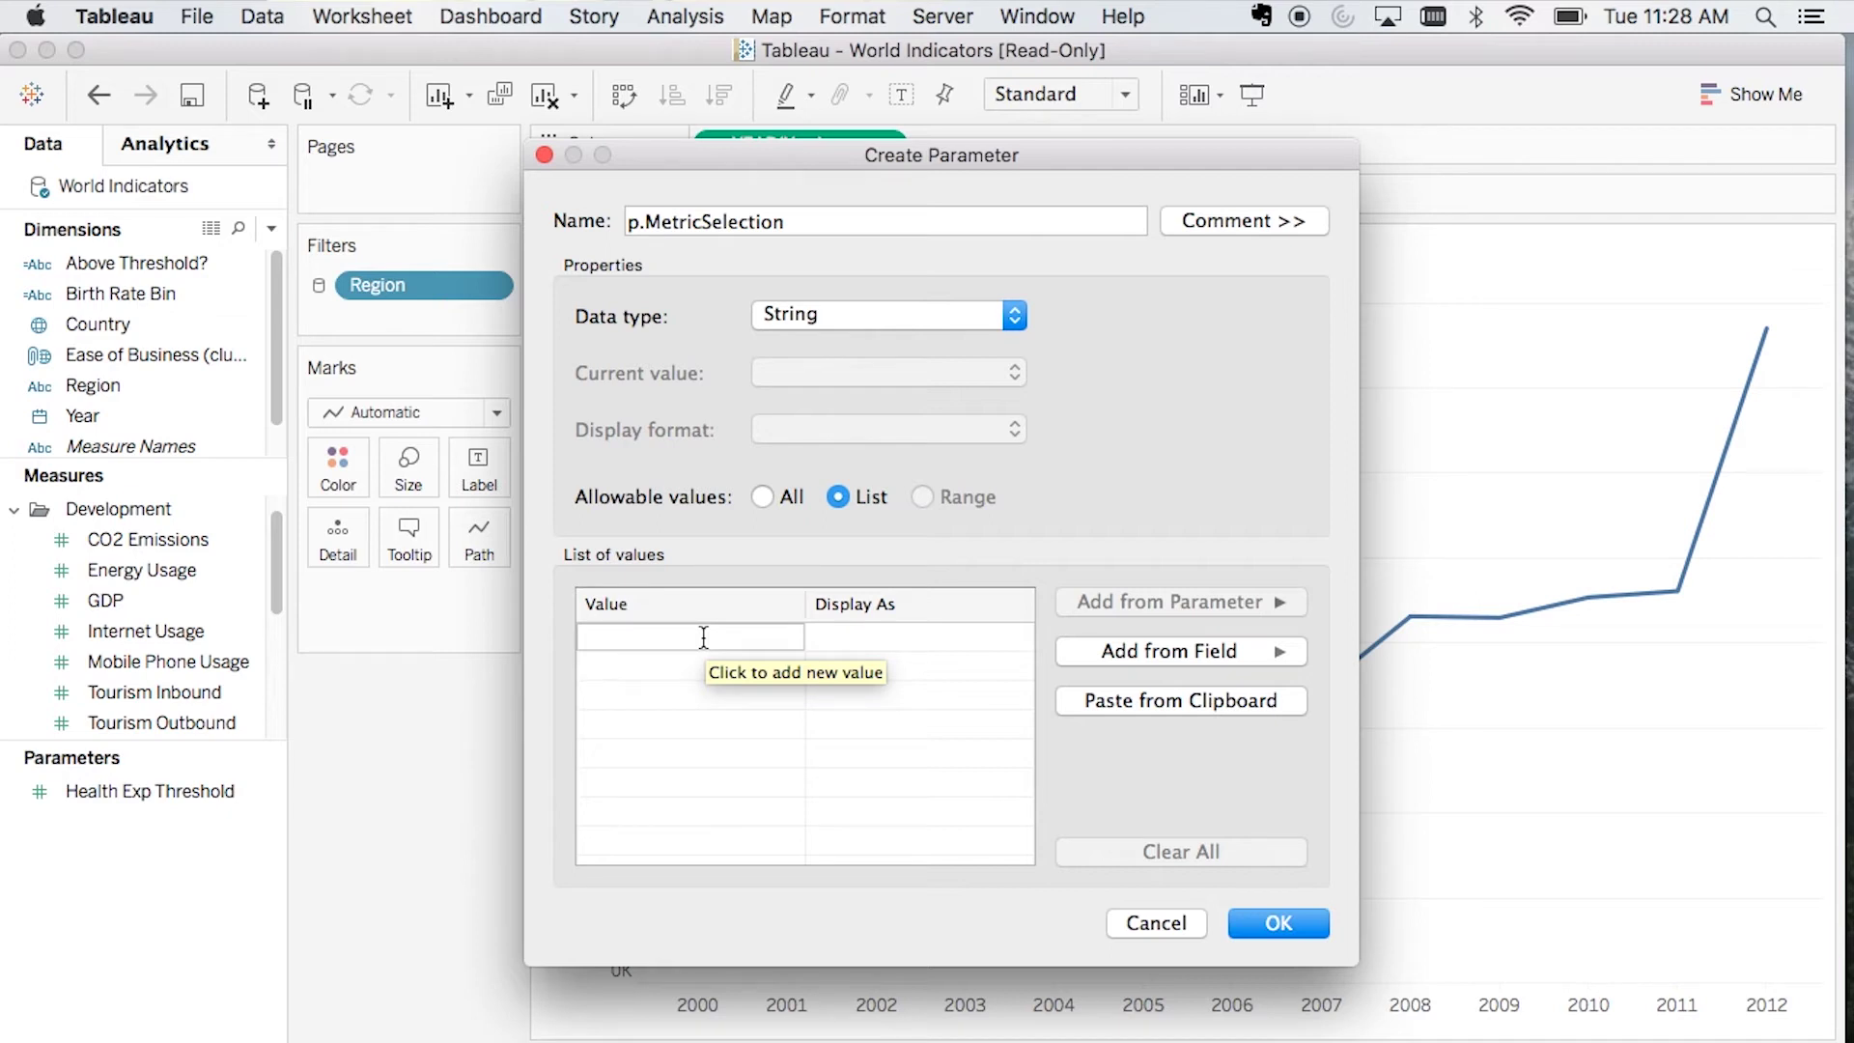
pyautogui.write('Energy Usage')
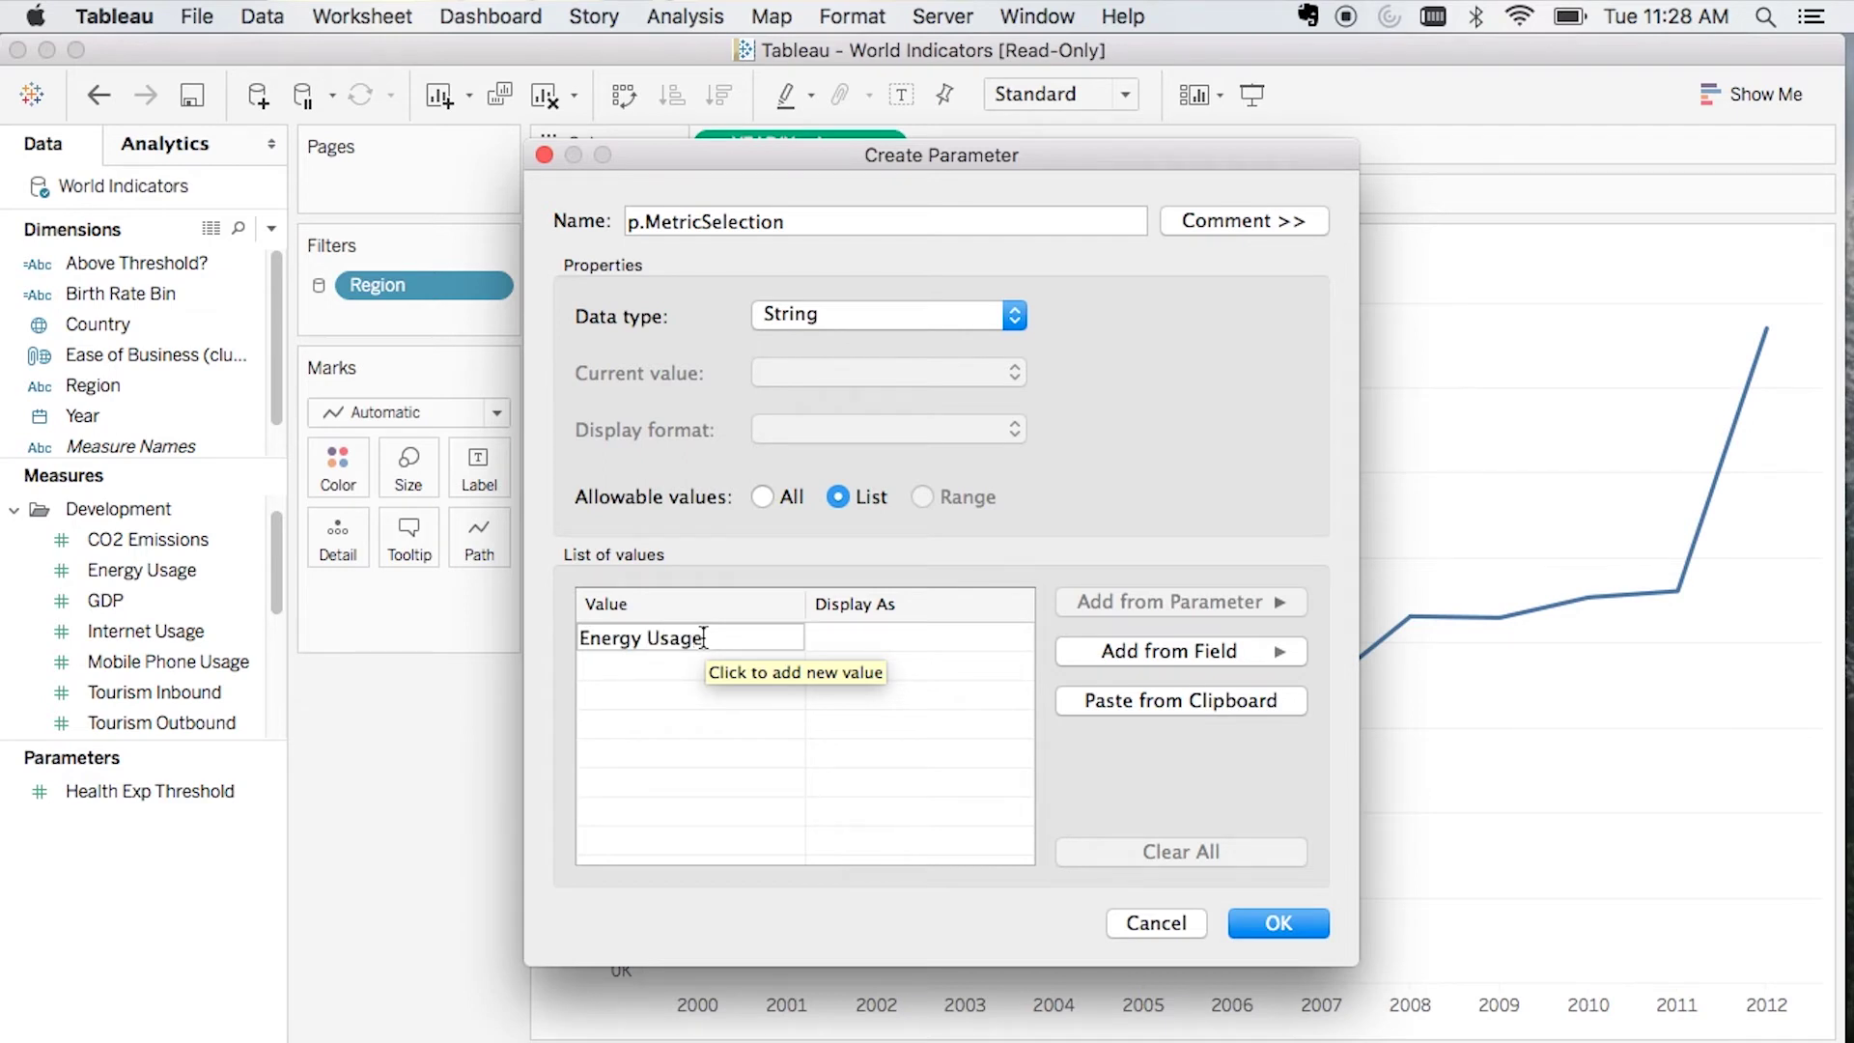
pyautogui.press('Return')
pyautogui.write('In')
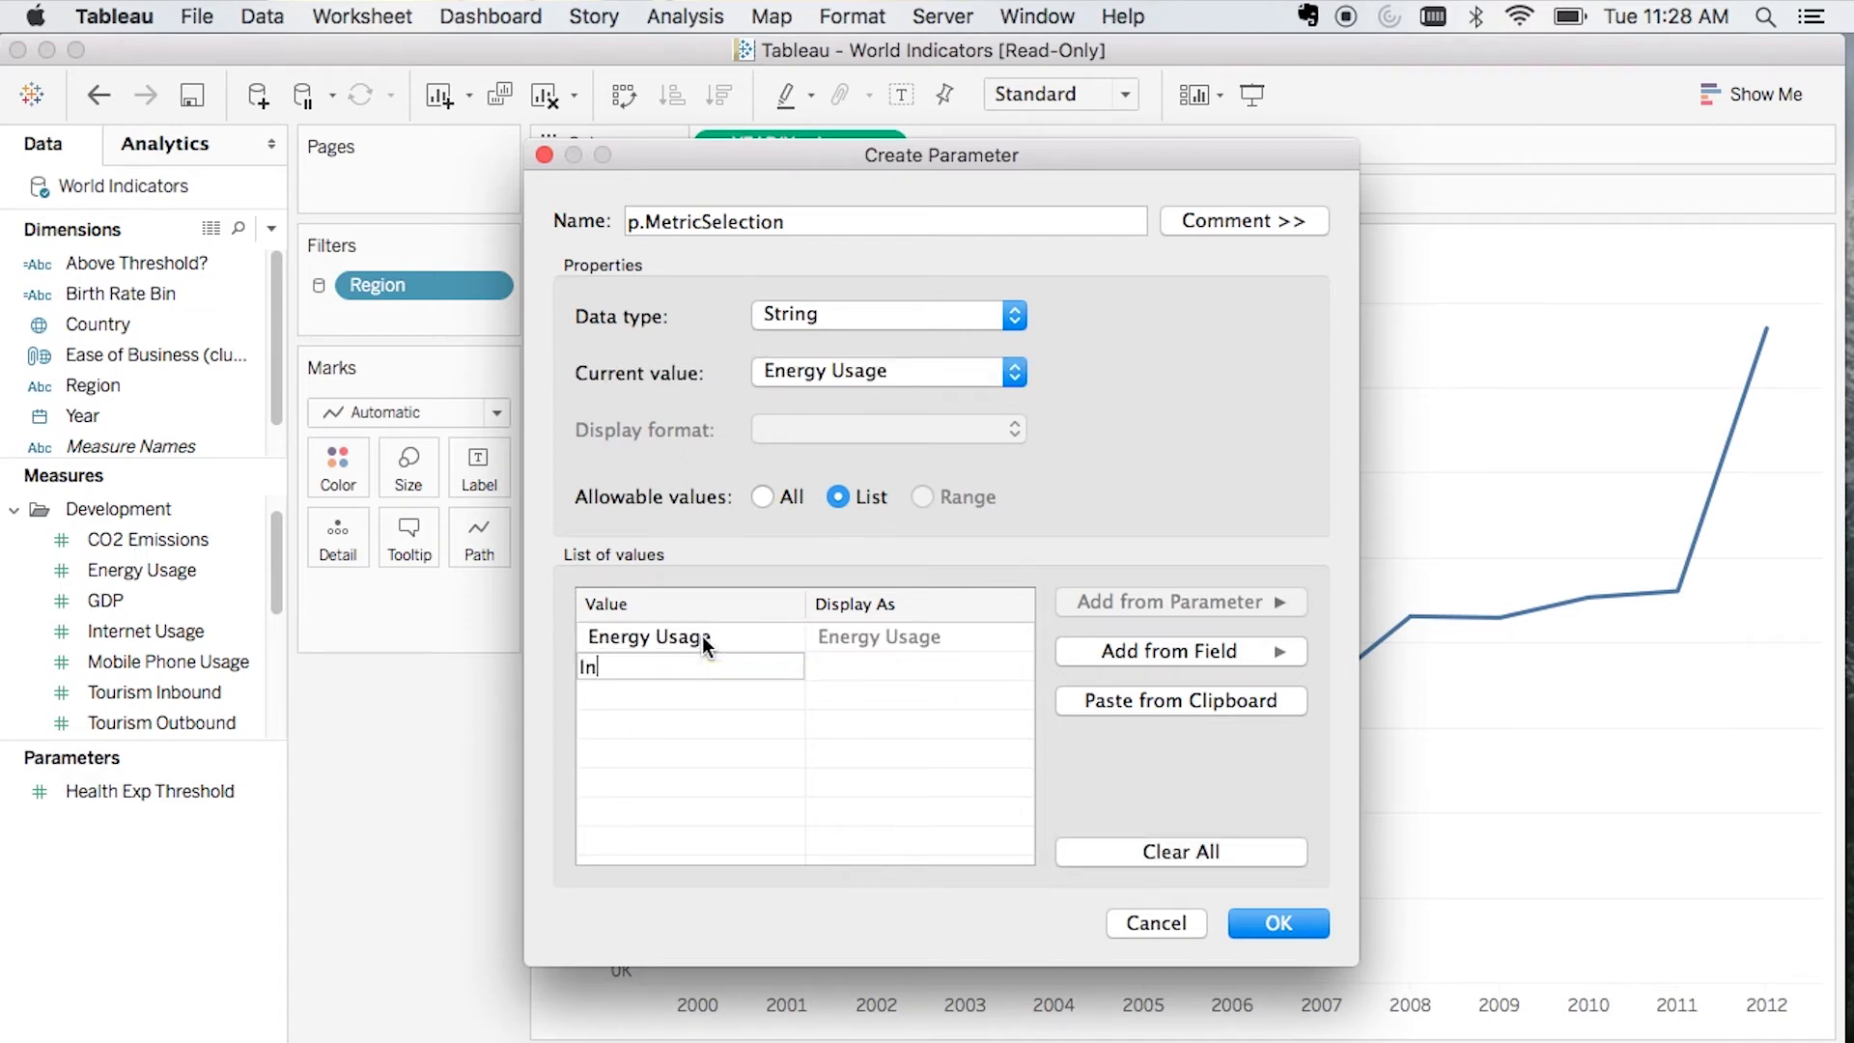
pyautogui.write('ternet Usage')
pyautogui.press('Return')
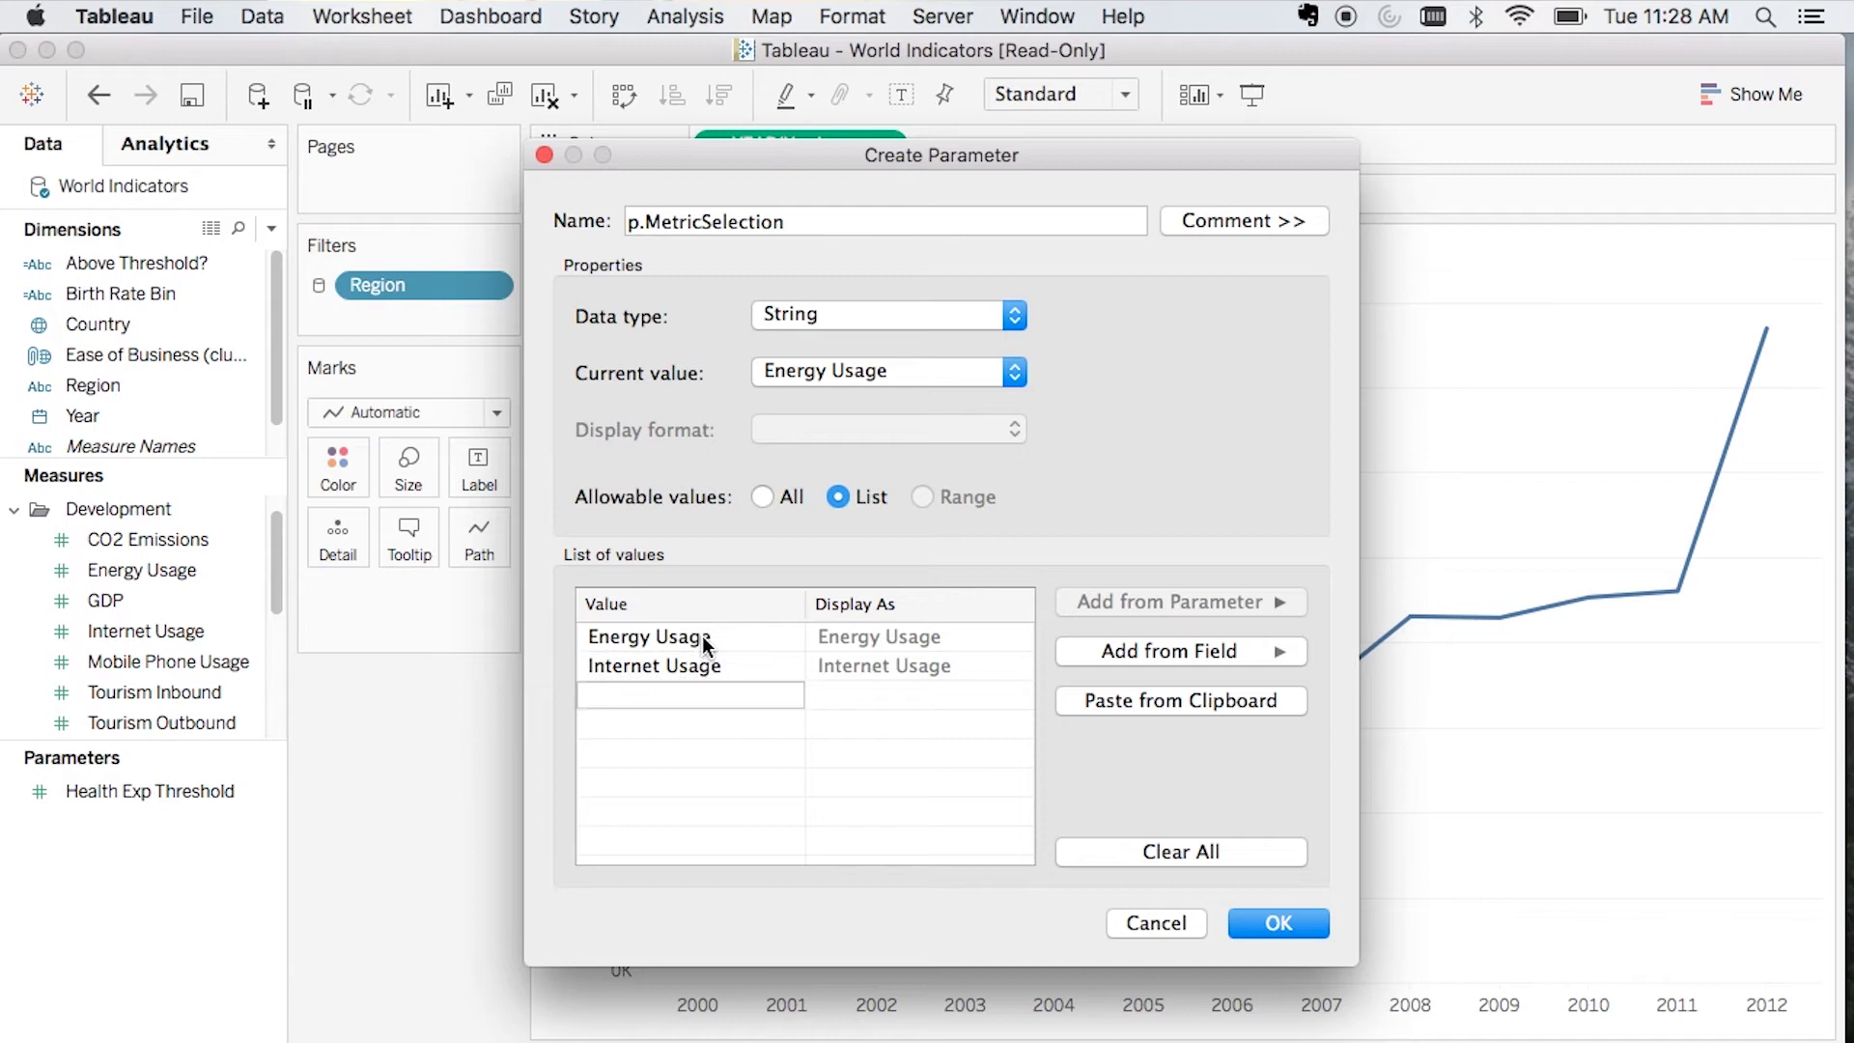
pyautogui.write('Mobile Phone Usage')
pyautogui.press('Return')
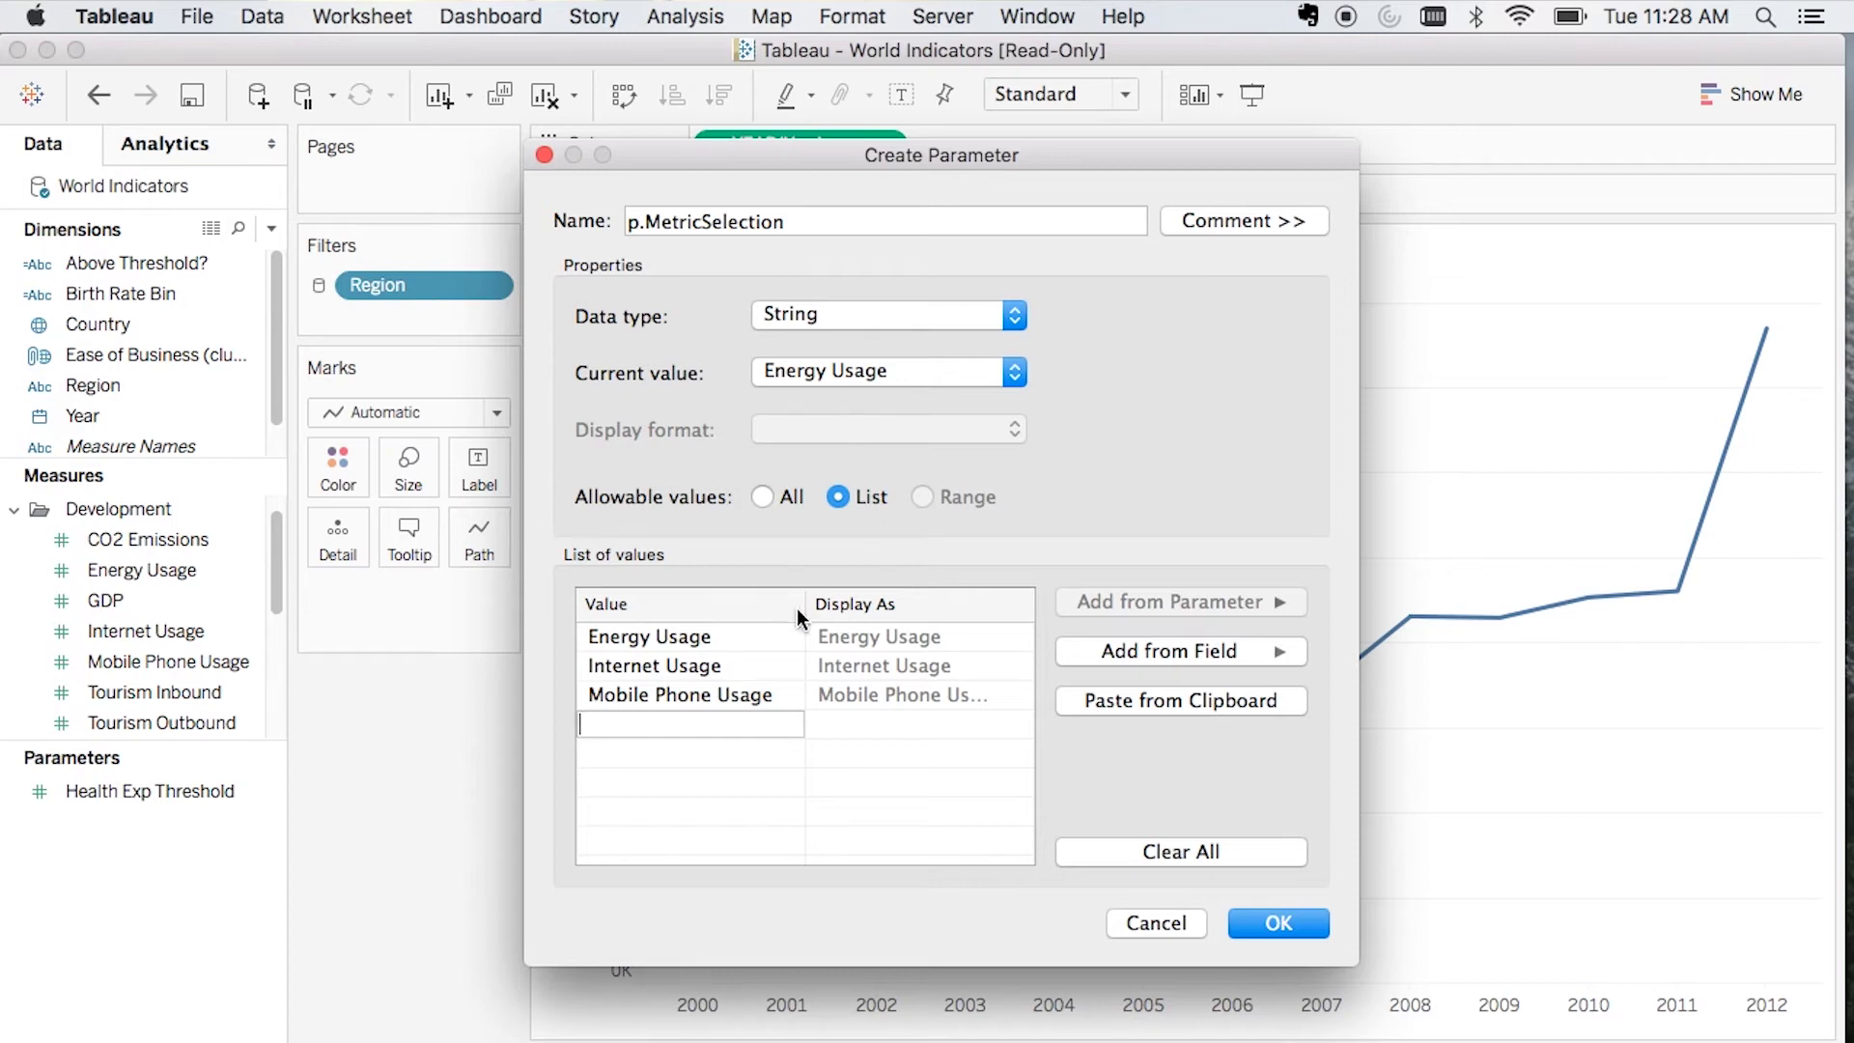
pyautogui.click(1263, 925)
# Step: Drag the Measures and Dimensions splitters down so the Dimensions list gets more room
pyautogui.moveTo(201, 754); pyautogui.dragTo(209, 855)
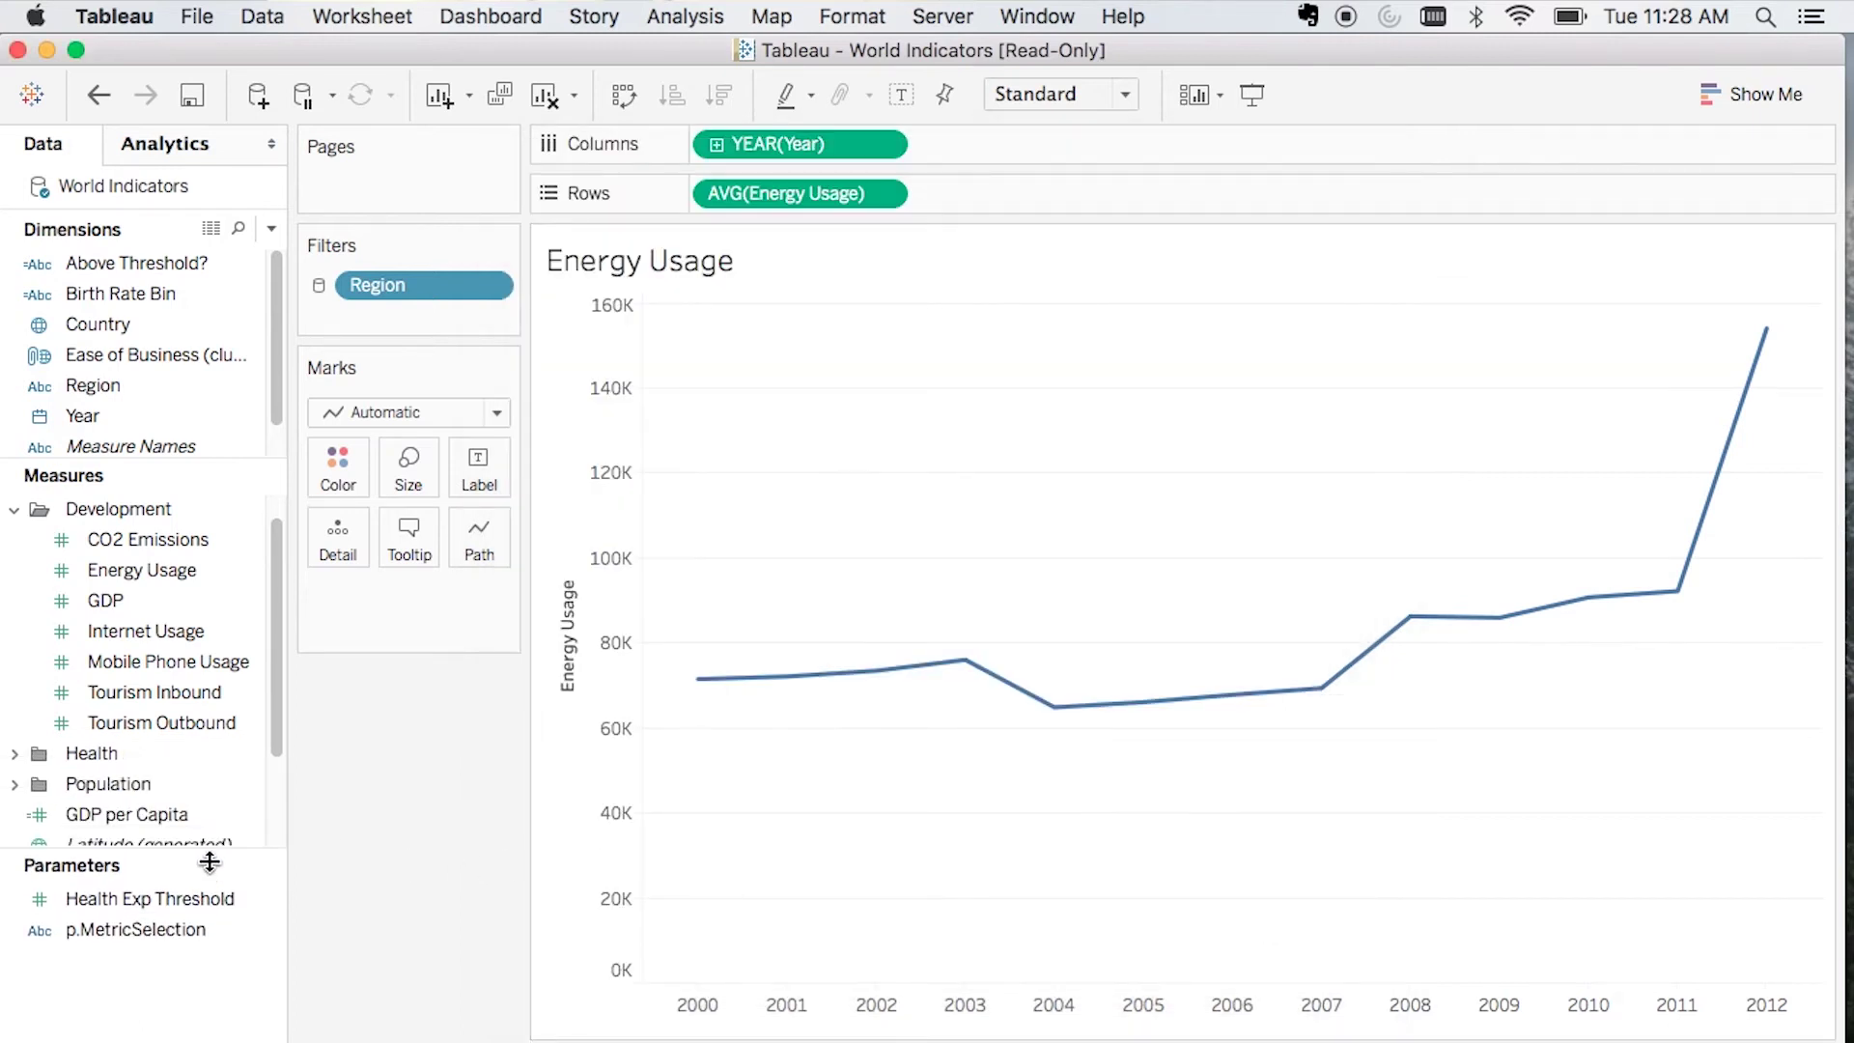
pyautogui.moveTo(215, 467)
pyautogui.mouseDown()
pyautogui.moveTo(232, 530)
pyautogui.moveTo(205, 458)
pyautogui.moveTo(169, 464)
pyautogui.moveTo(180, 540)
pyautogui.mouseUp()
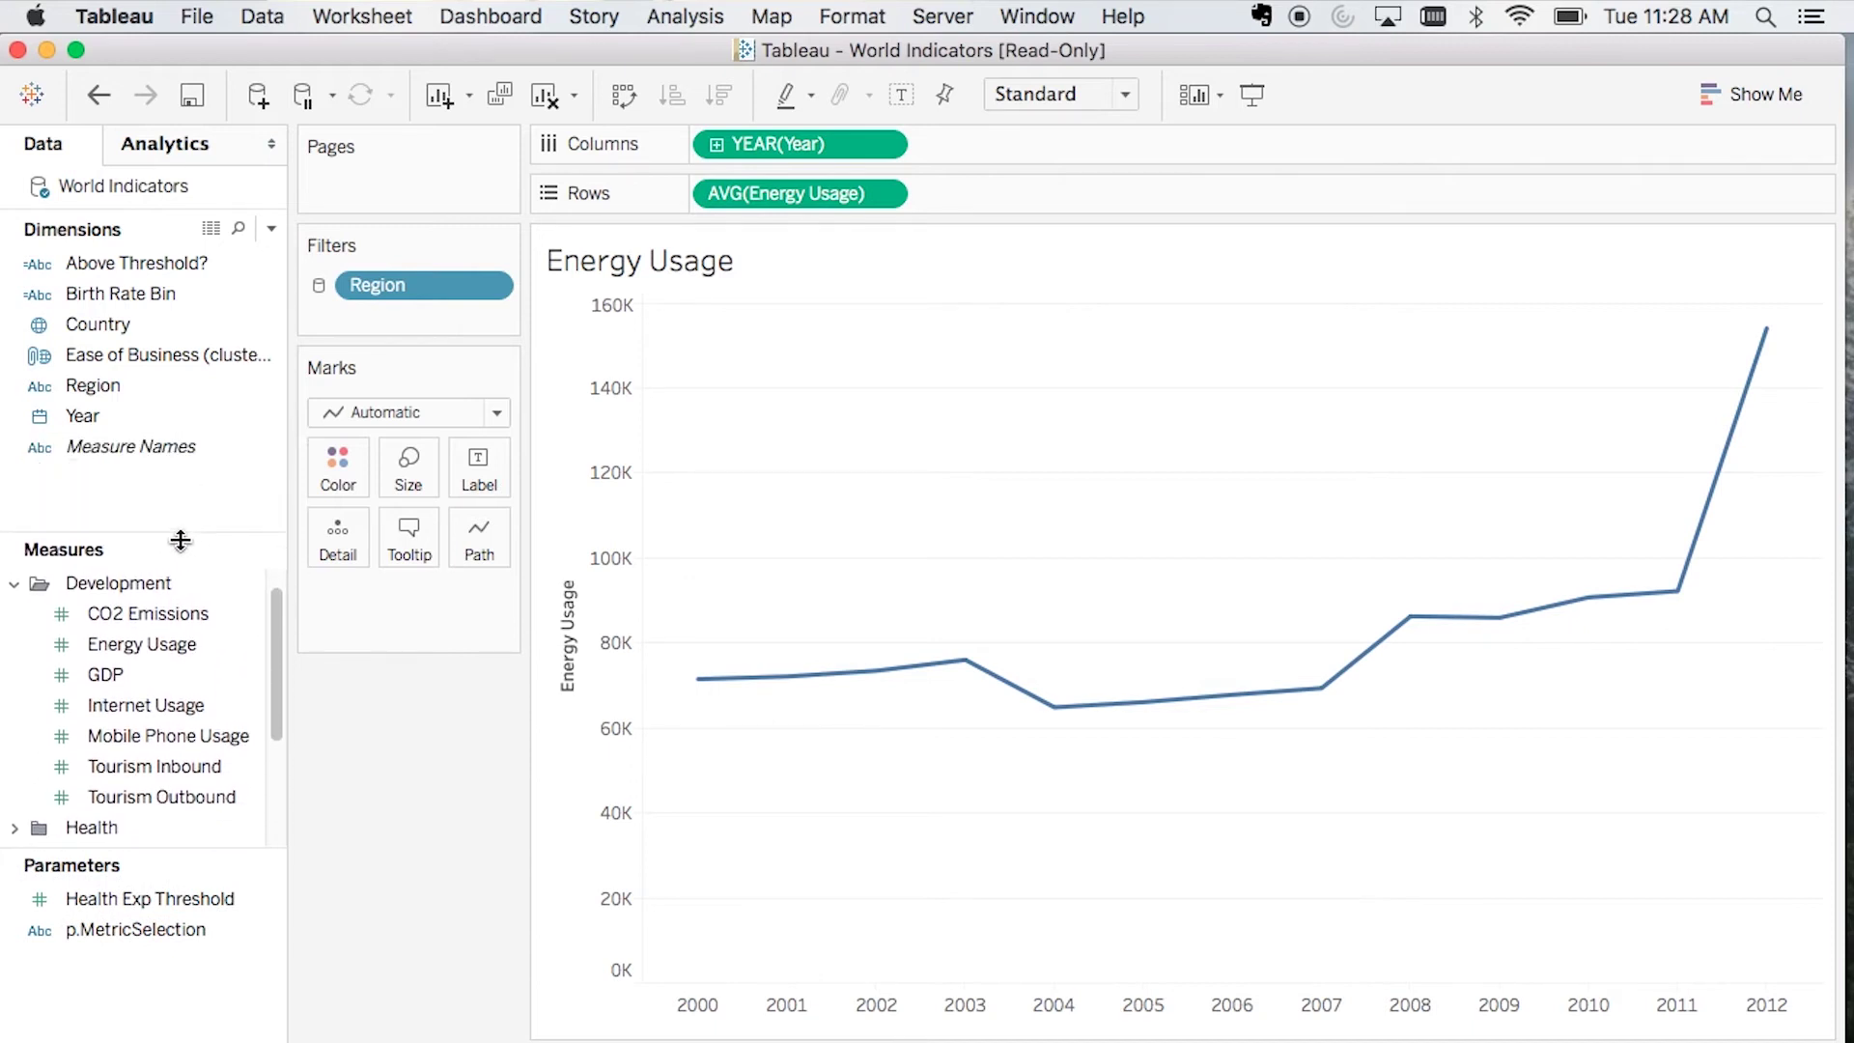
pyautogui.rightClick(113, 491)
# Step: Start a calculated field 'Usage Metric' with IF [p.MetricSelection]='Internet Usage' THEN [Internet Usage]
pyautogui.click(206, 513)
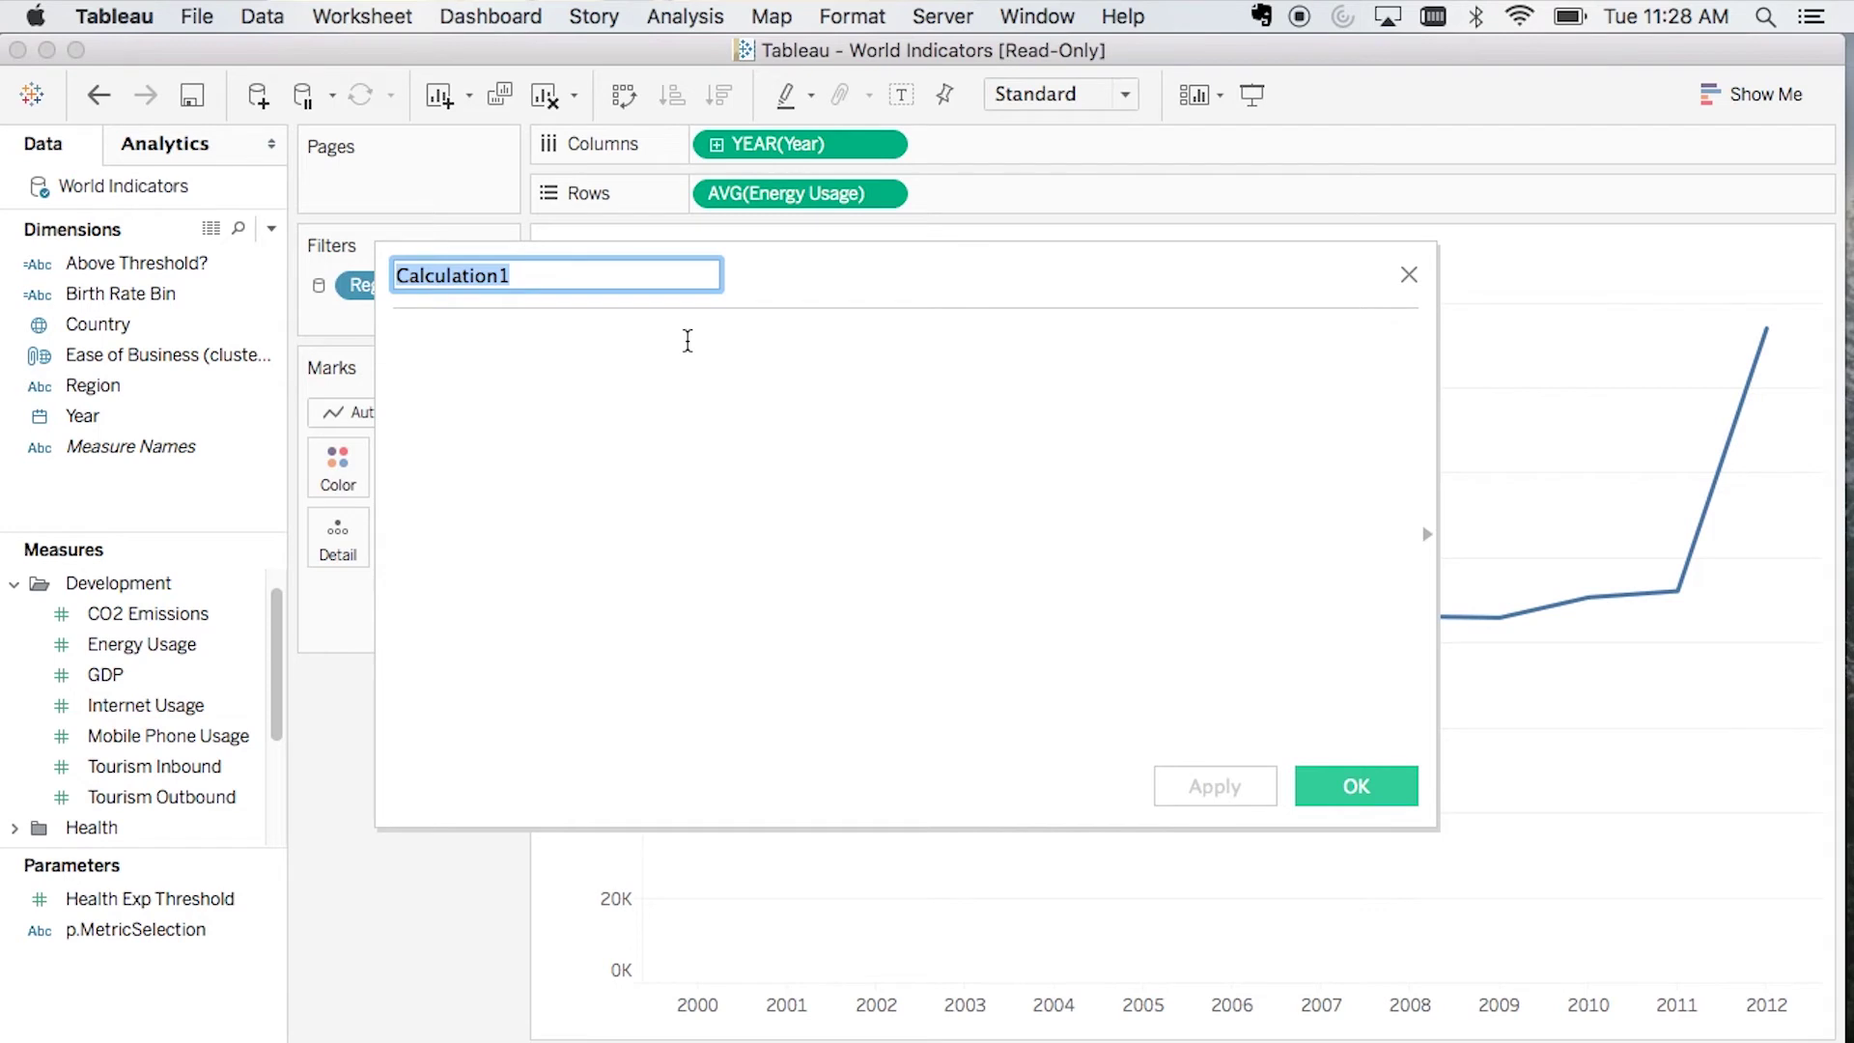
pyautogui.write('Usage Metr')
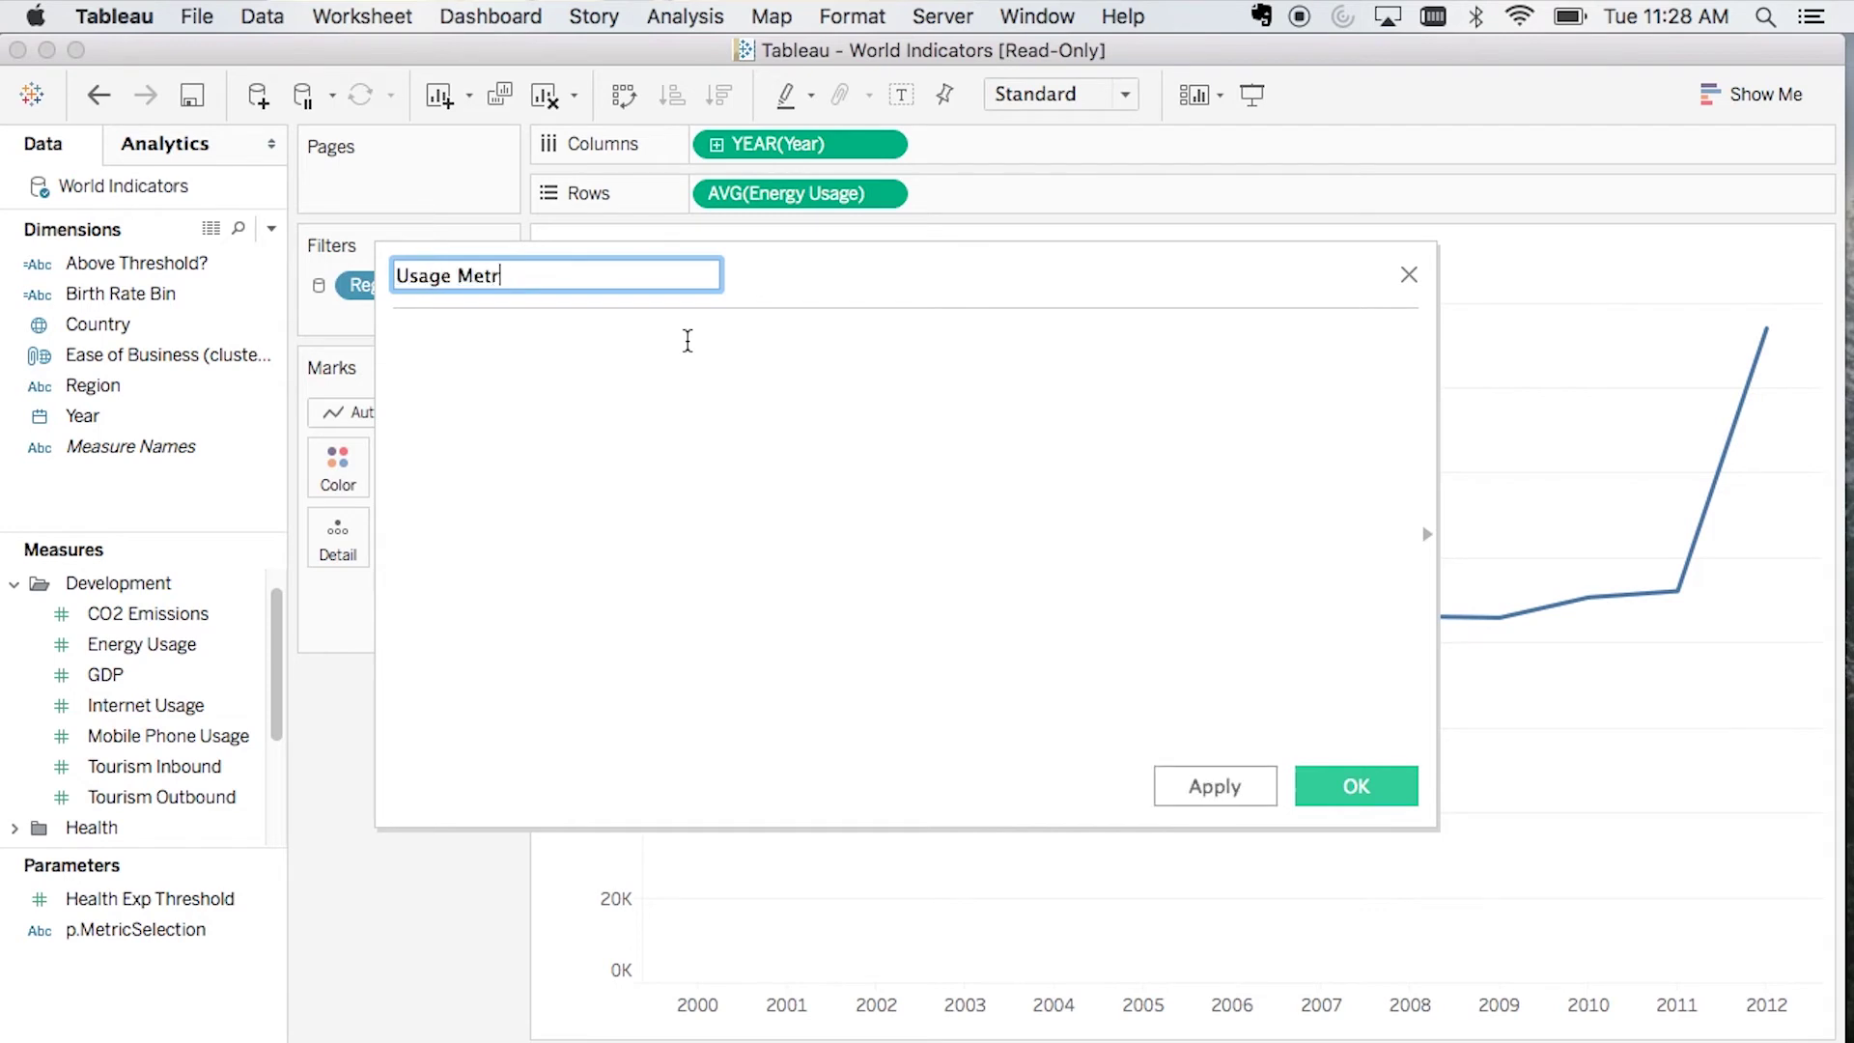
pyautogui.write('ic')
pyautogui.click(665, 343)
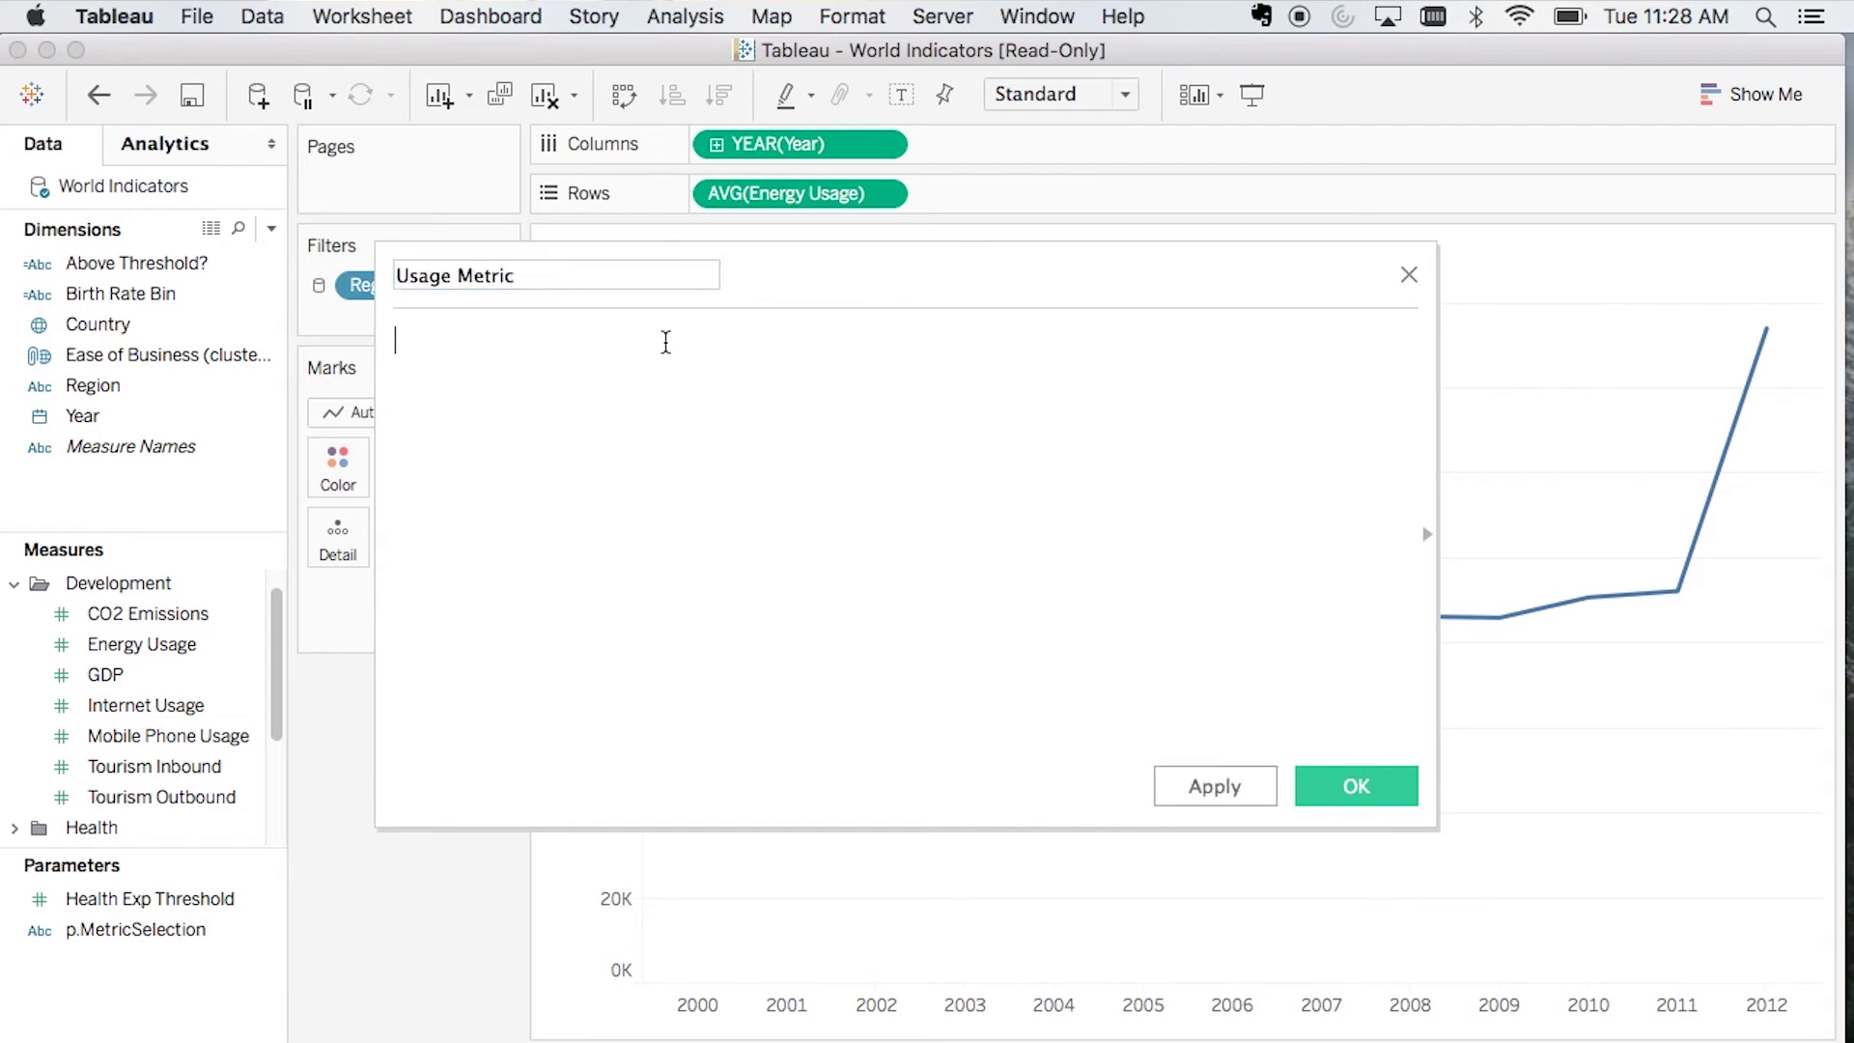
pyautogui.write('IF')
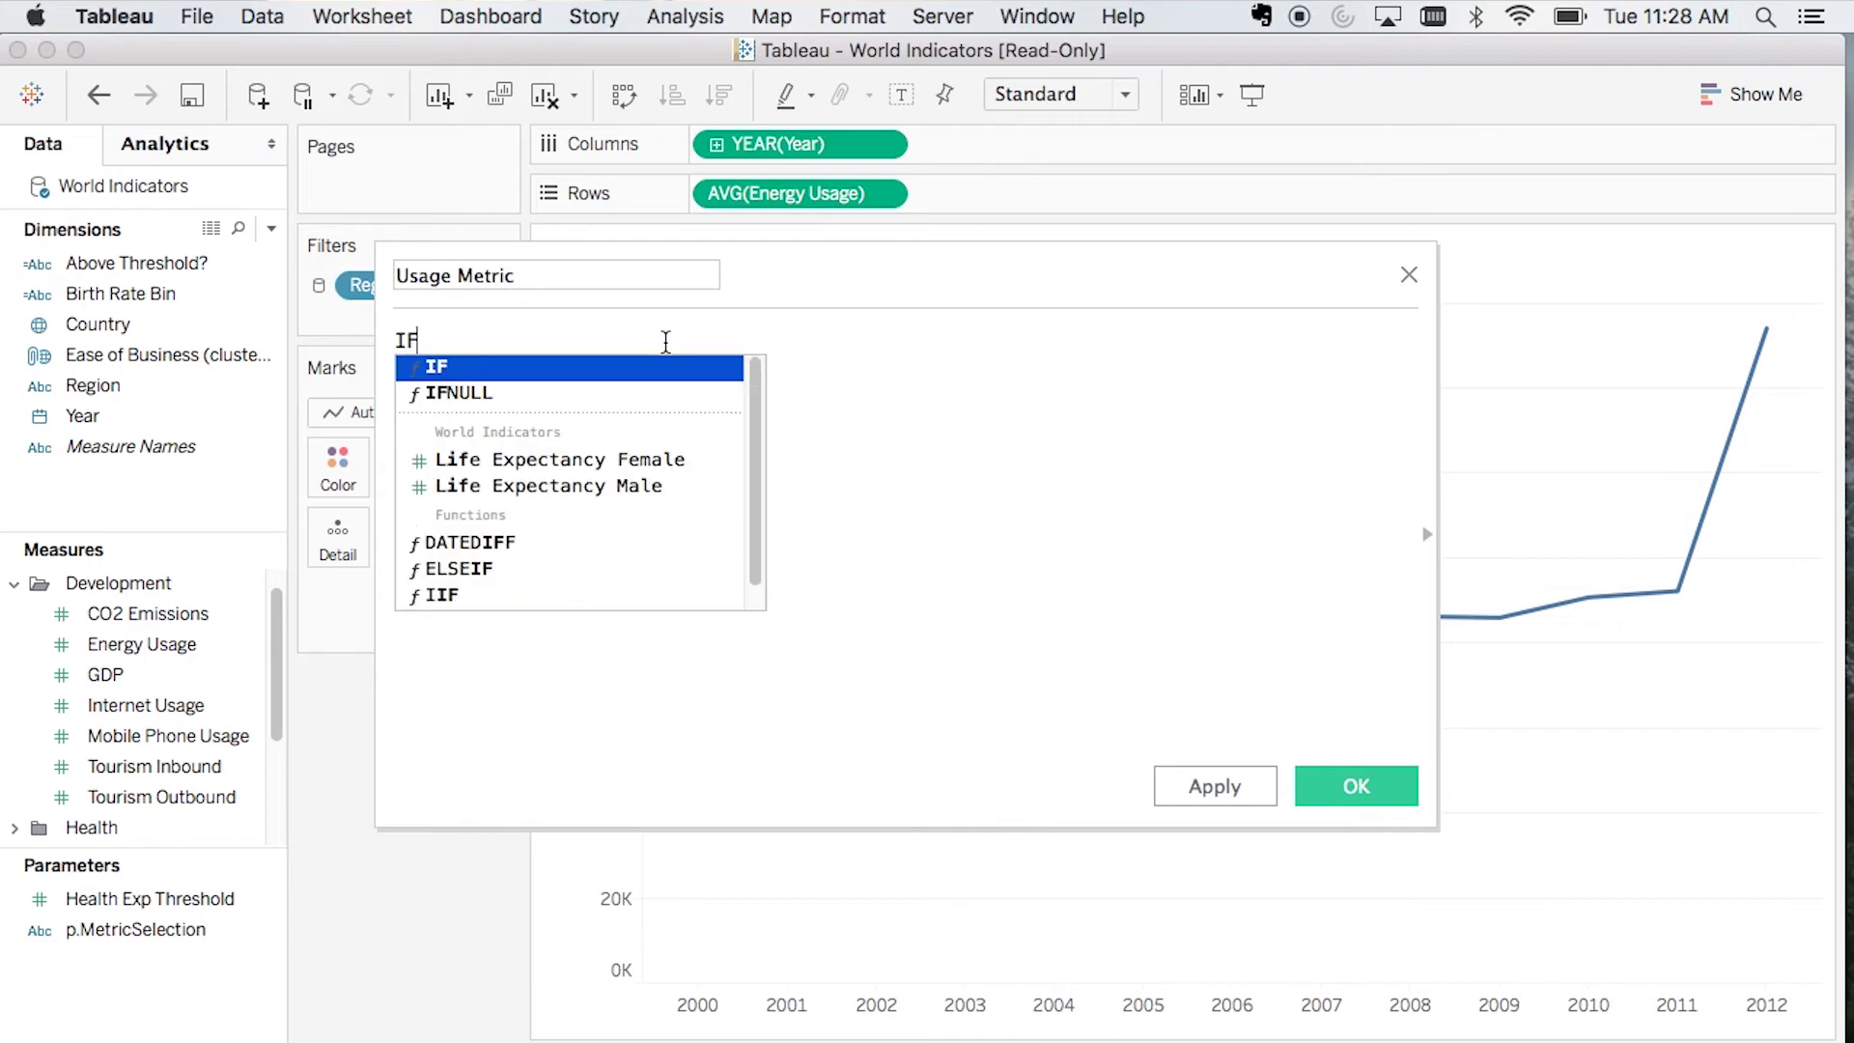
pyautogui.write(' [p.')
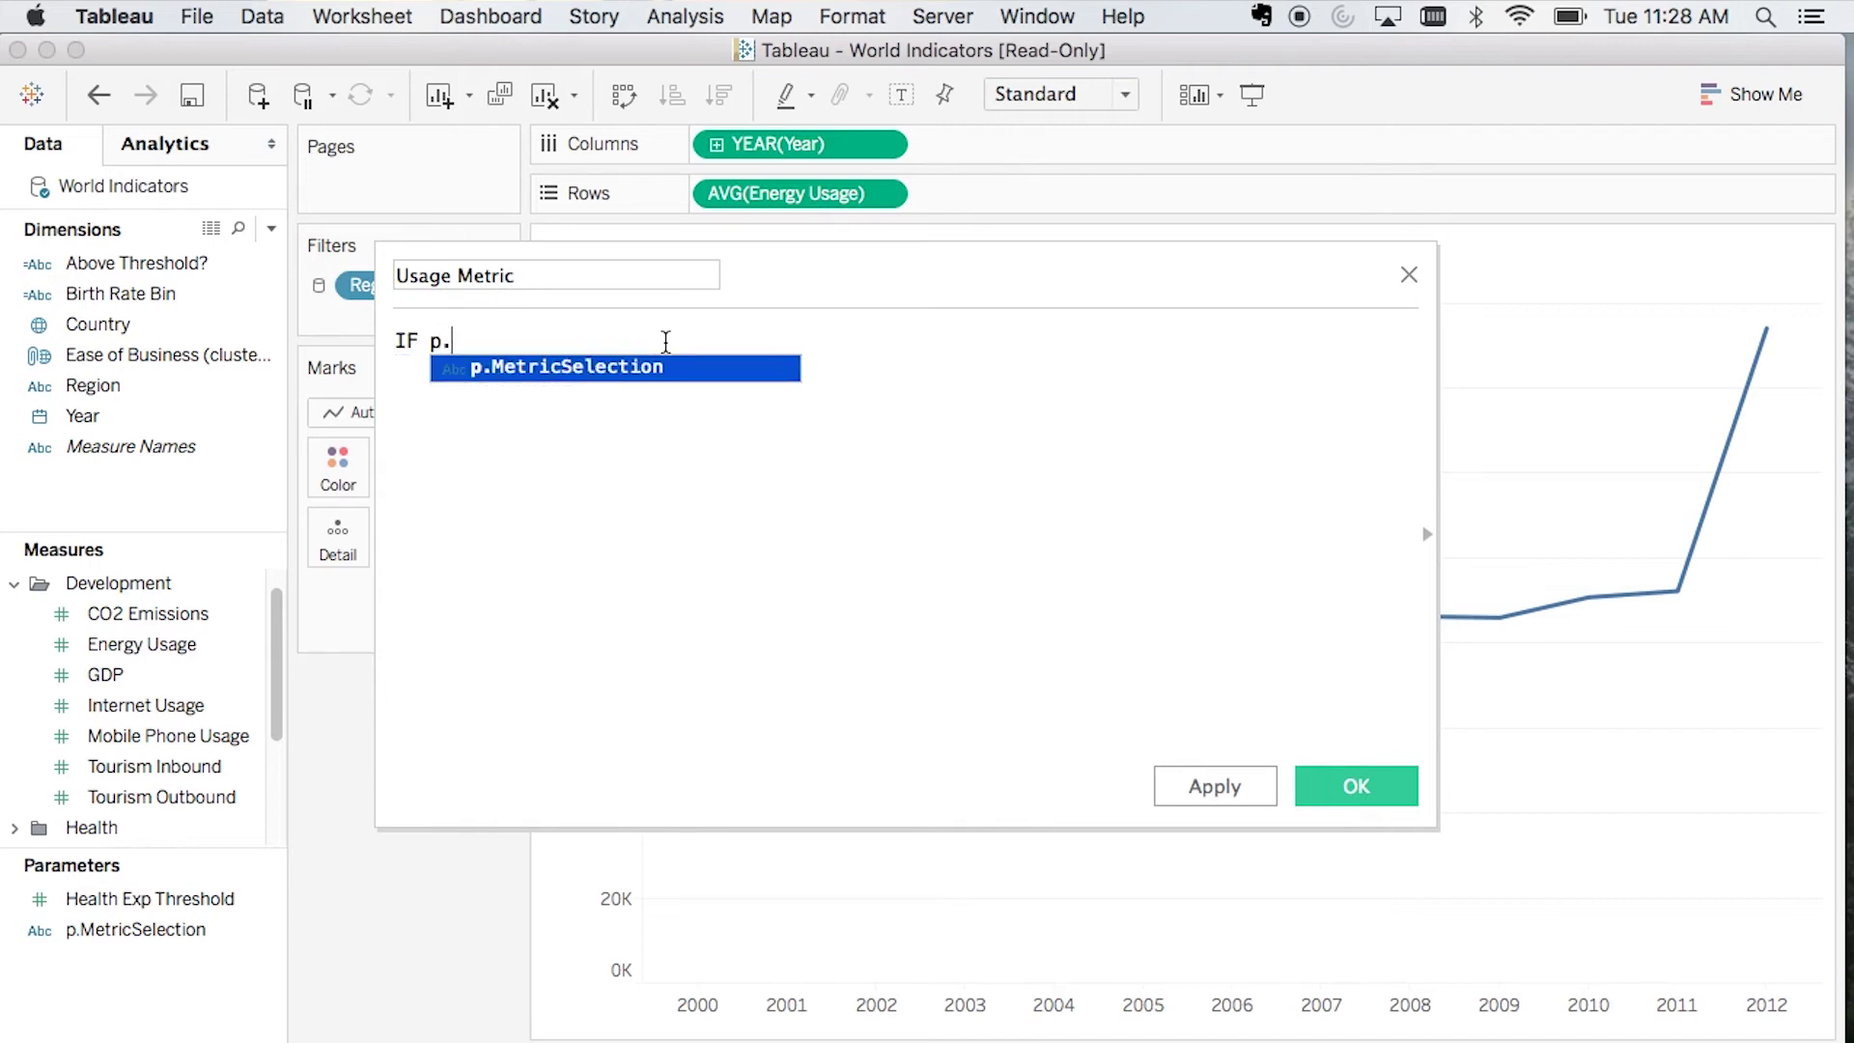
pyautogui.press('Return')
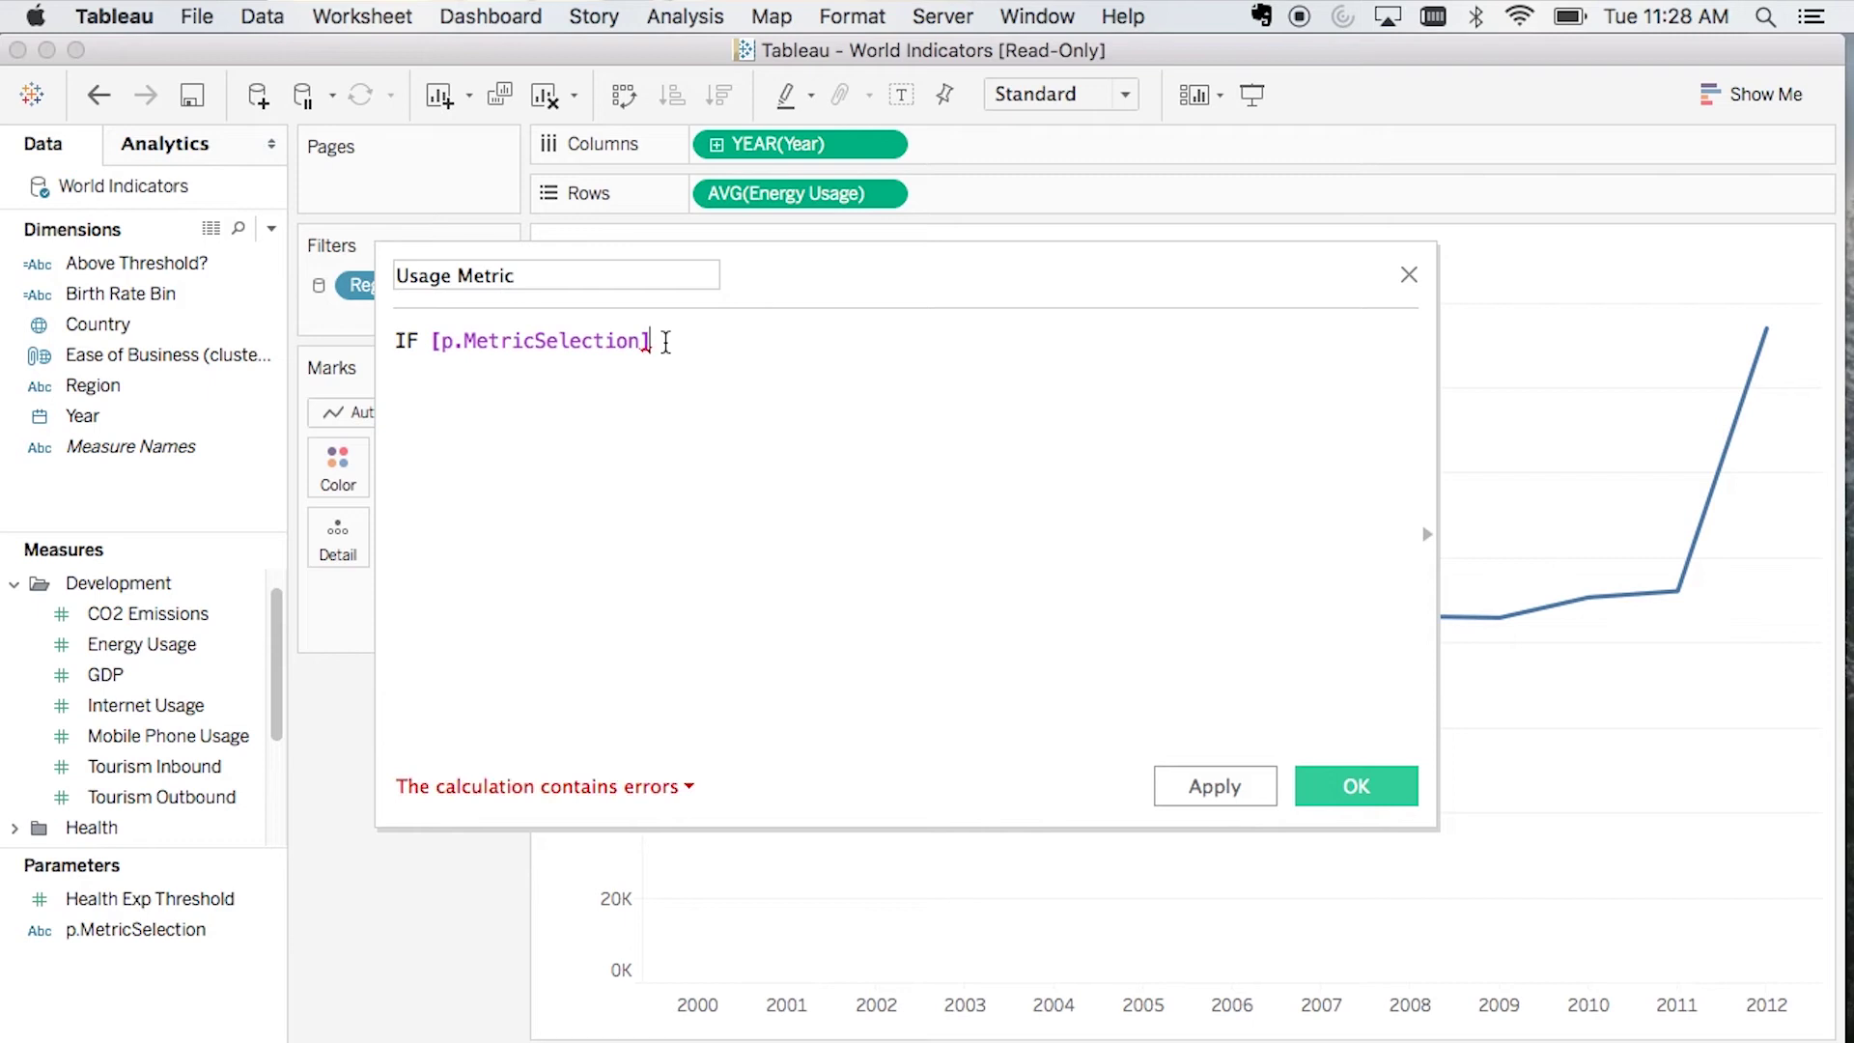
pyautogui.write('=')
pyautogui.write('"Internet')
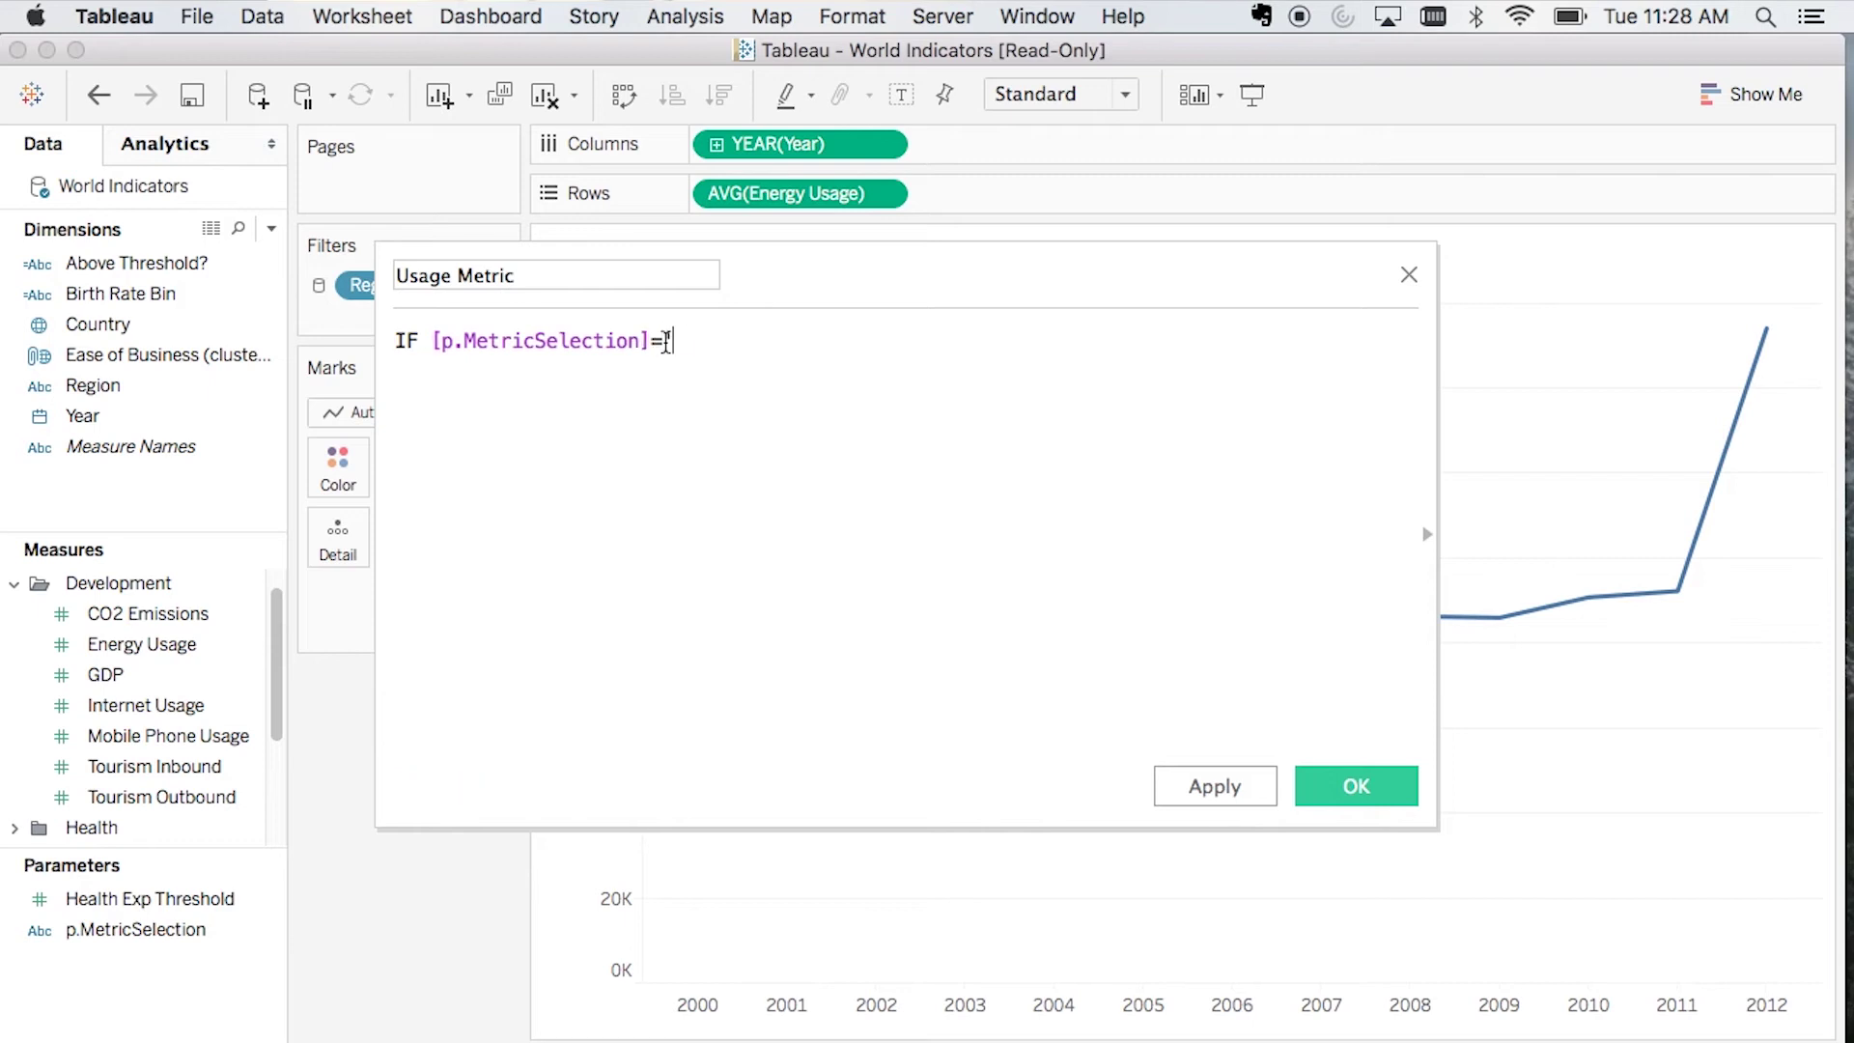
pyautogui.write(" Usage' THEM")
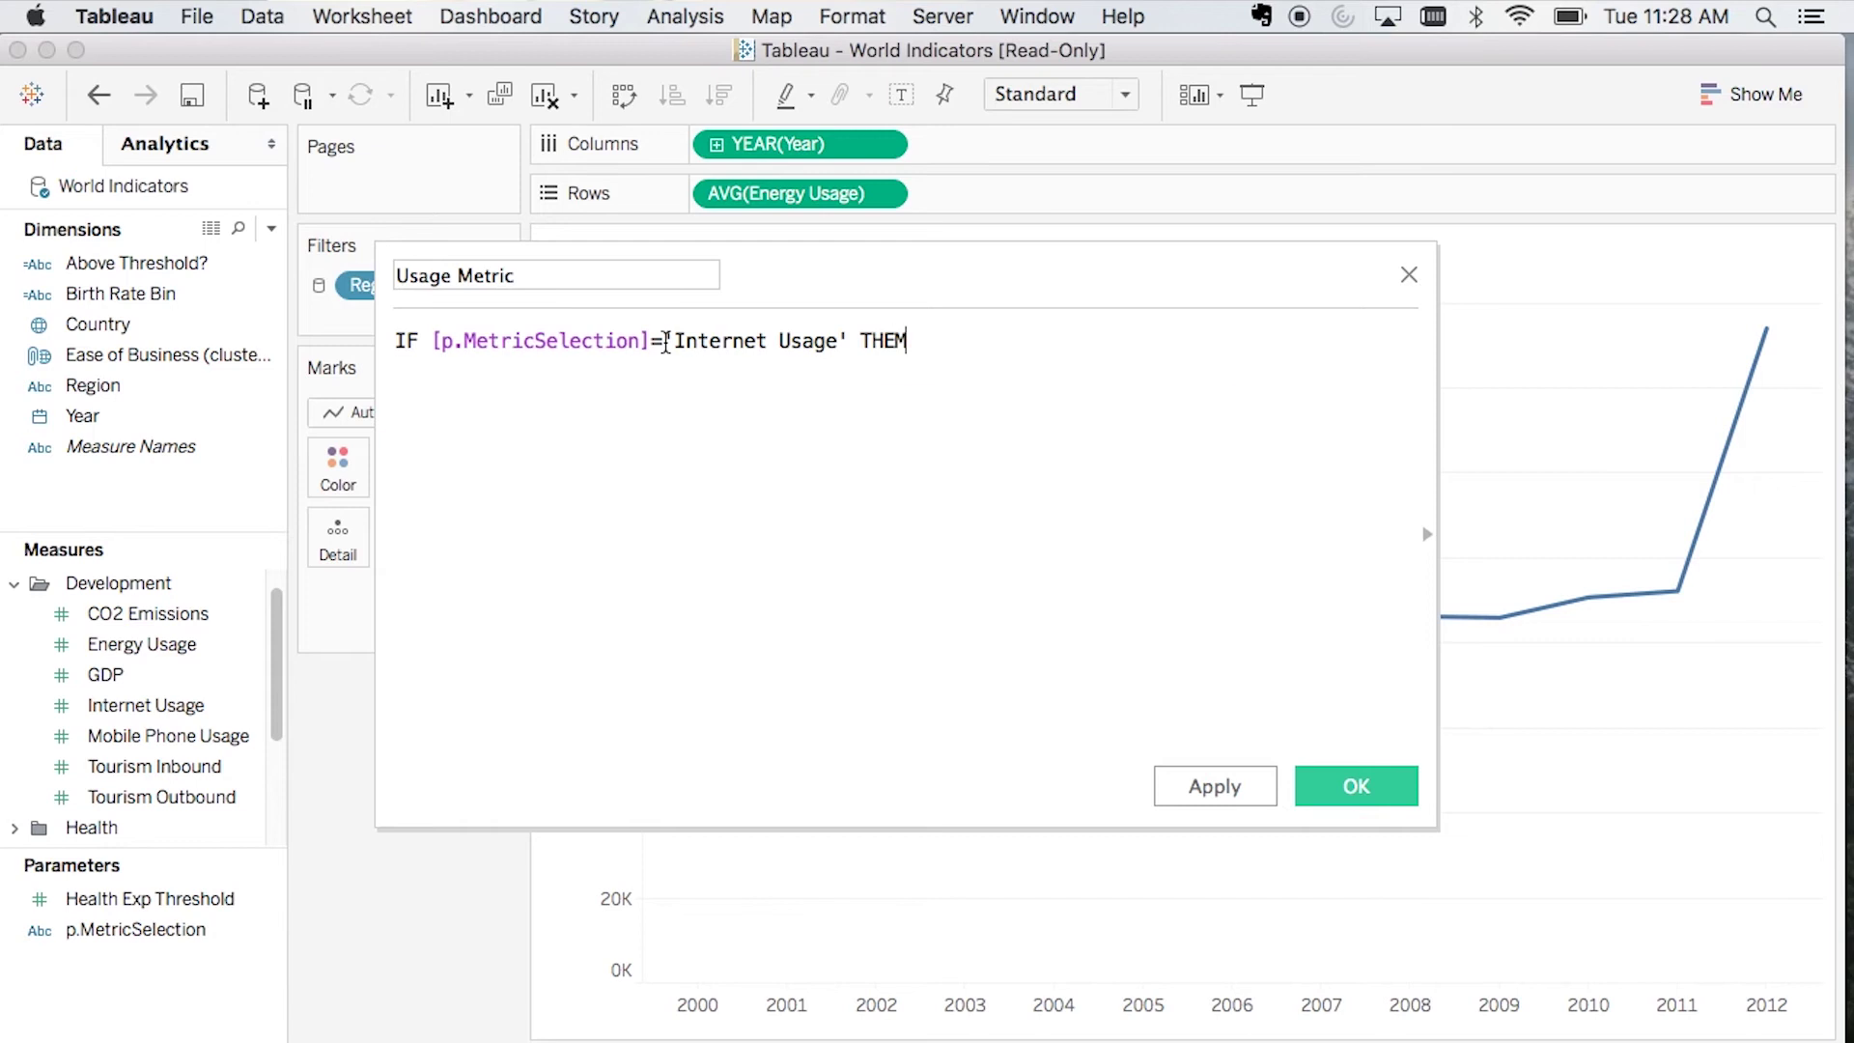
pyautogui.press('BackSpace')
pyautogui.write('N ')
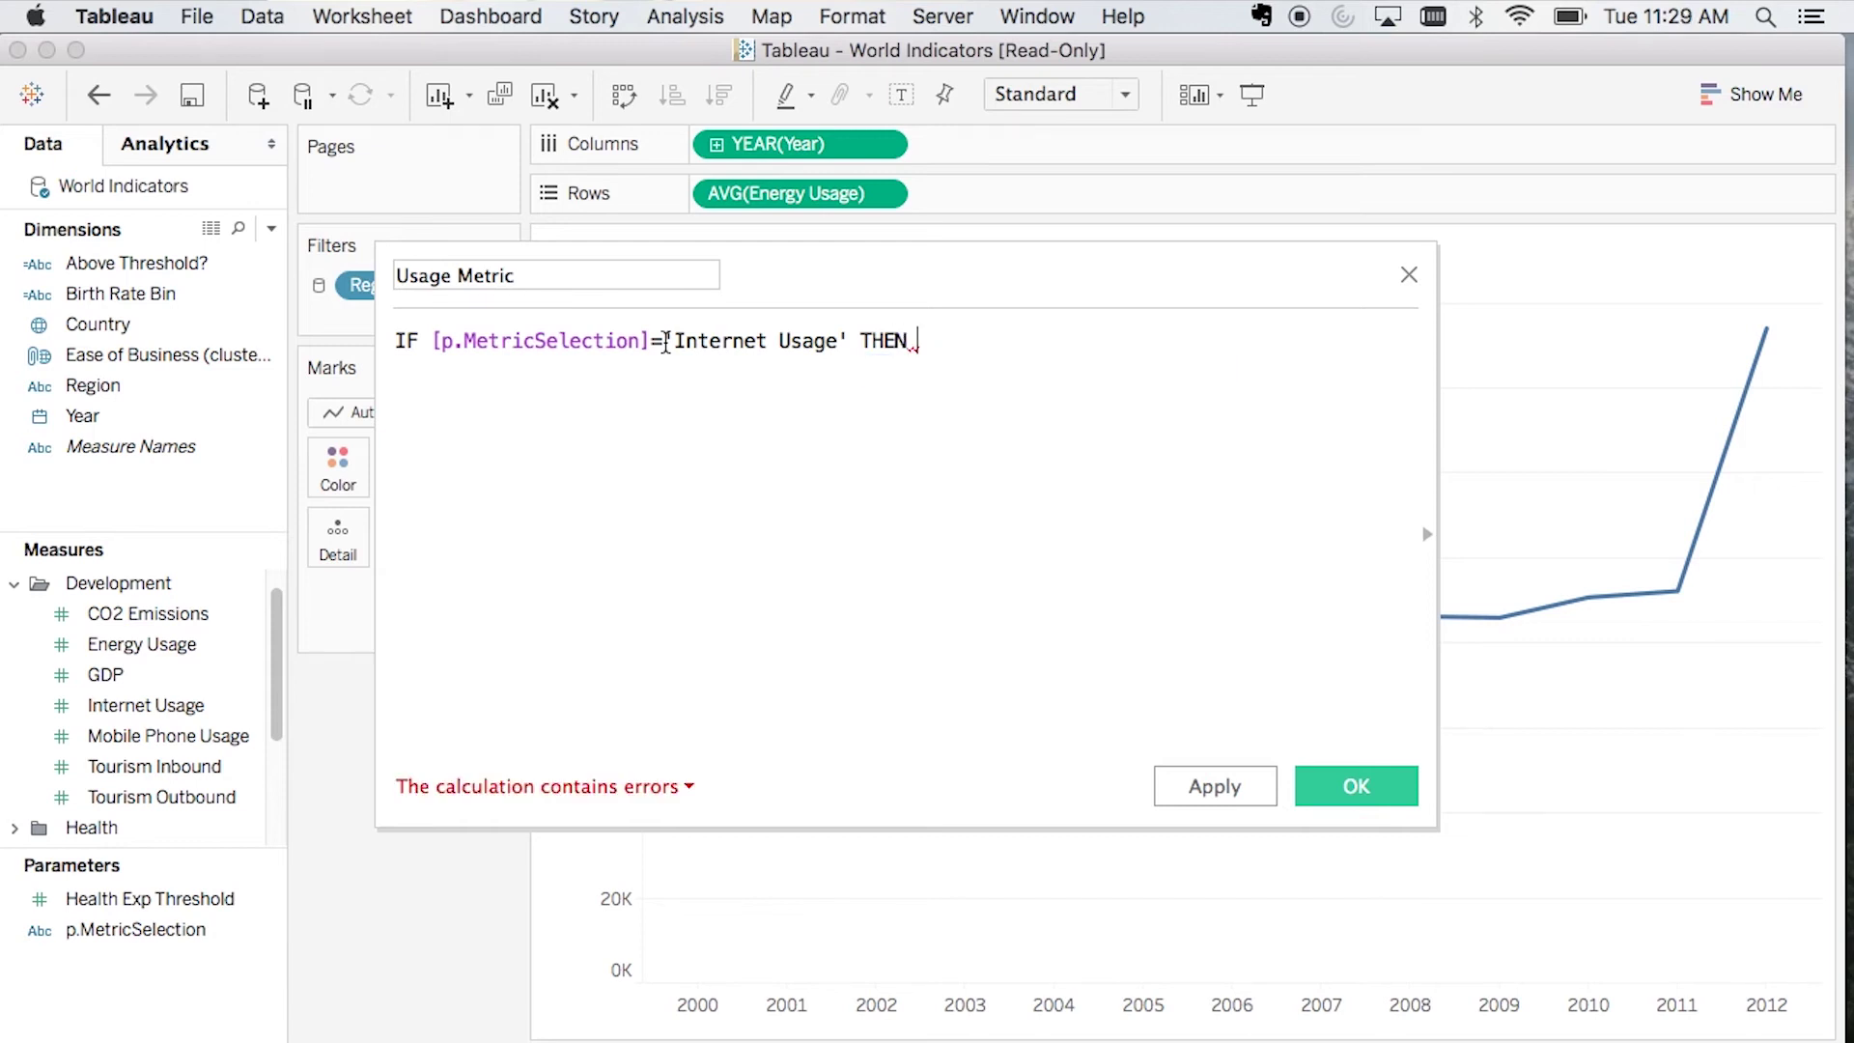
pyautogui.write('int')
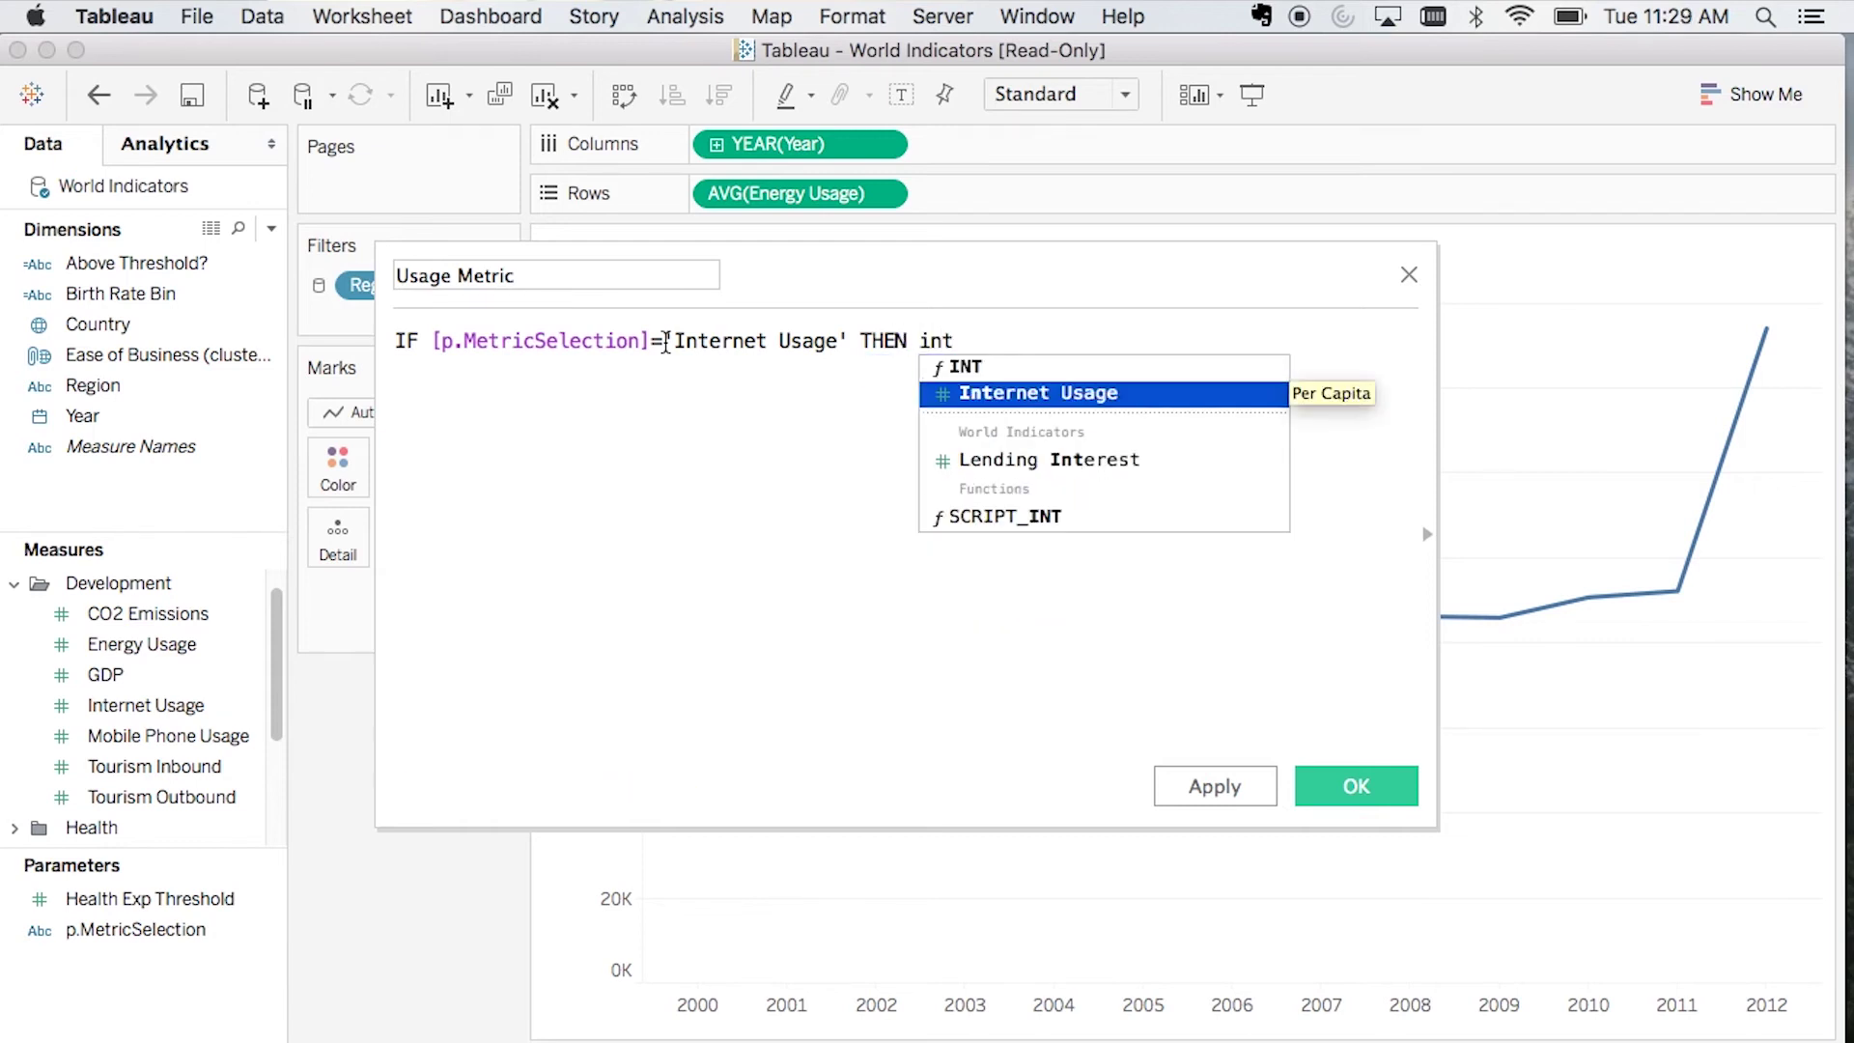
pyautogui.press('Return')
pyautogui.press('Return')
# Step: Add ELSEIF lines returning [Energy Usage] for 'Energy Usage' and [Mobile Phone Usage] for 'Mobile Phone Usage'
pyautogui.write('IFEL')
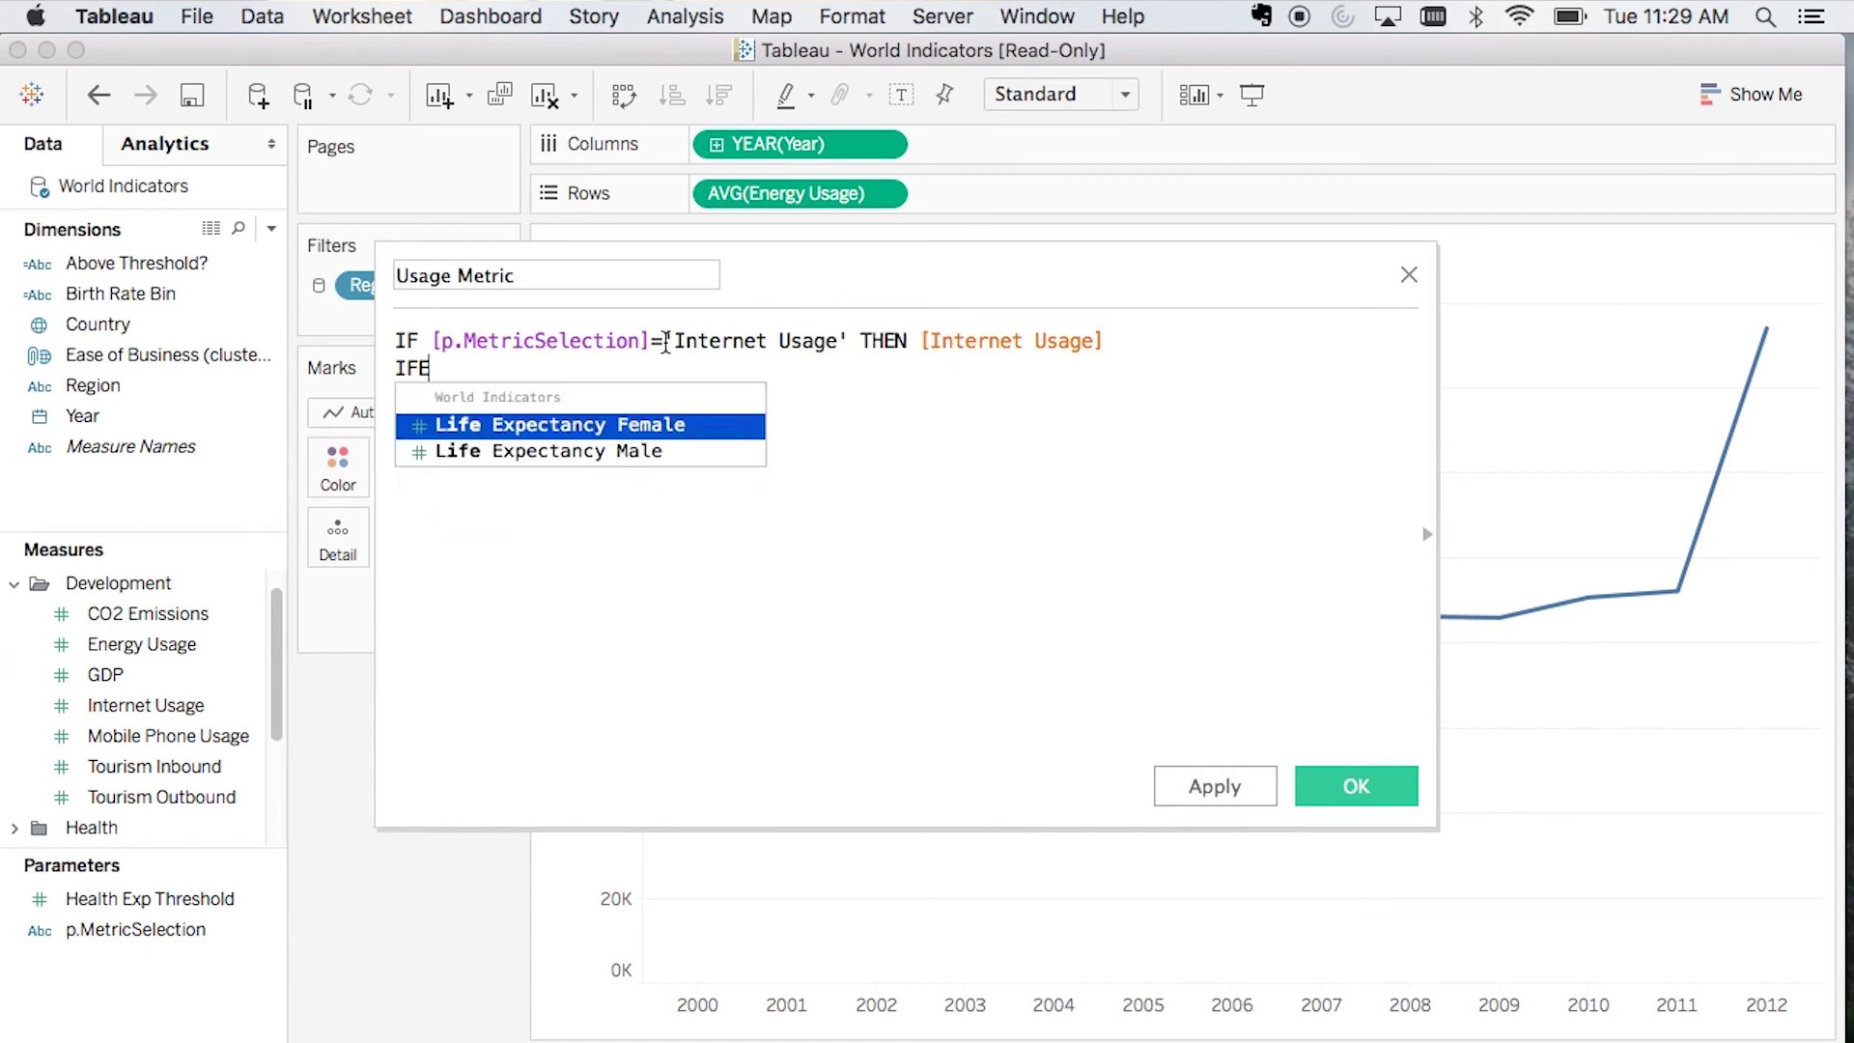
pyautogui.press('BackSpace')
pyautogui.press('BackSpace')
pyautogui.press('BackSpace')
pyautogui.press('BackSpace')
pyautogui.write('ELSEIF p.')
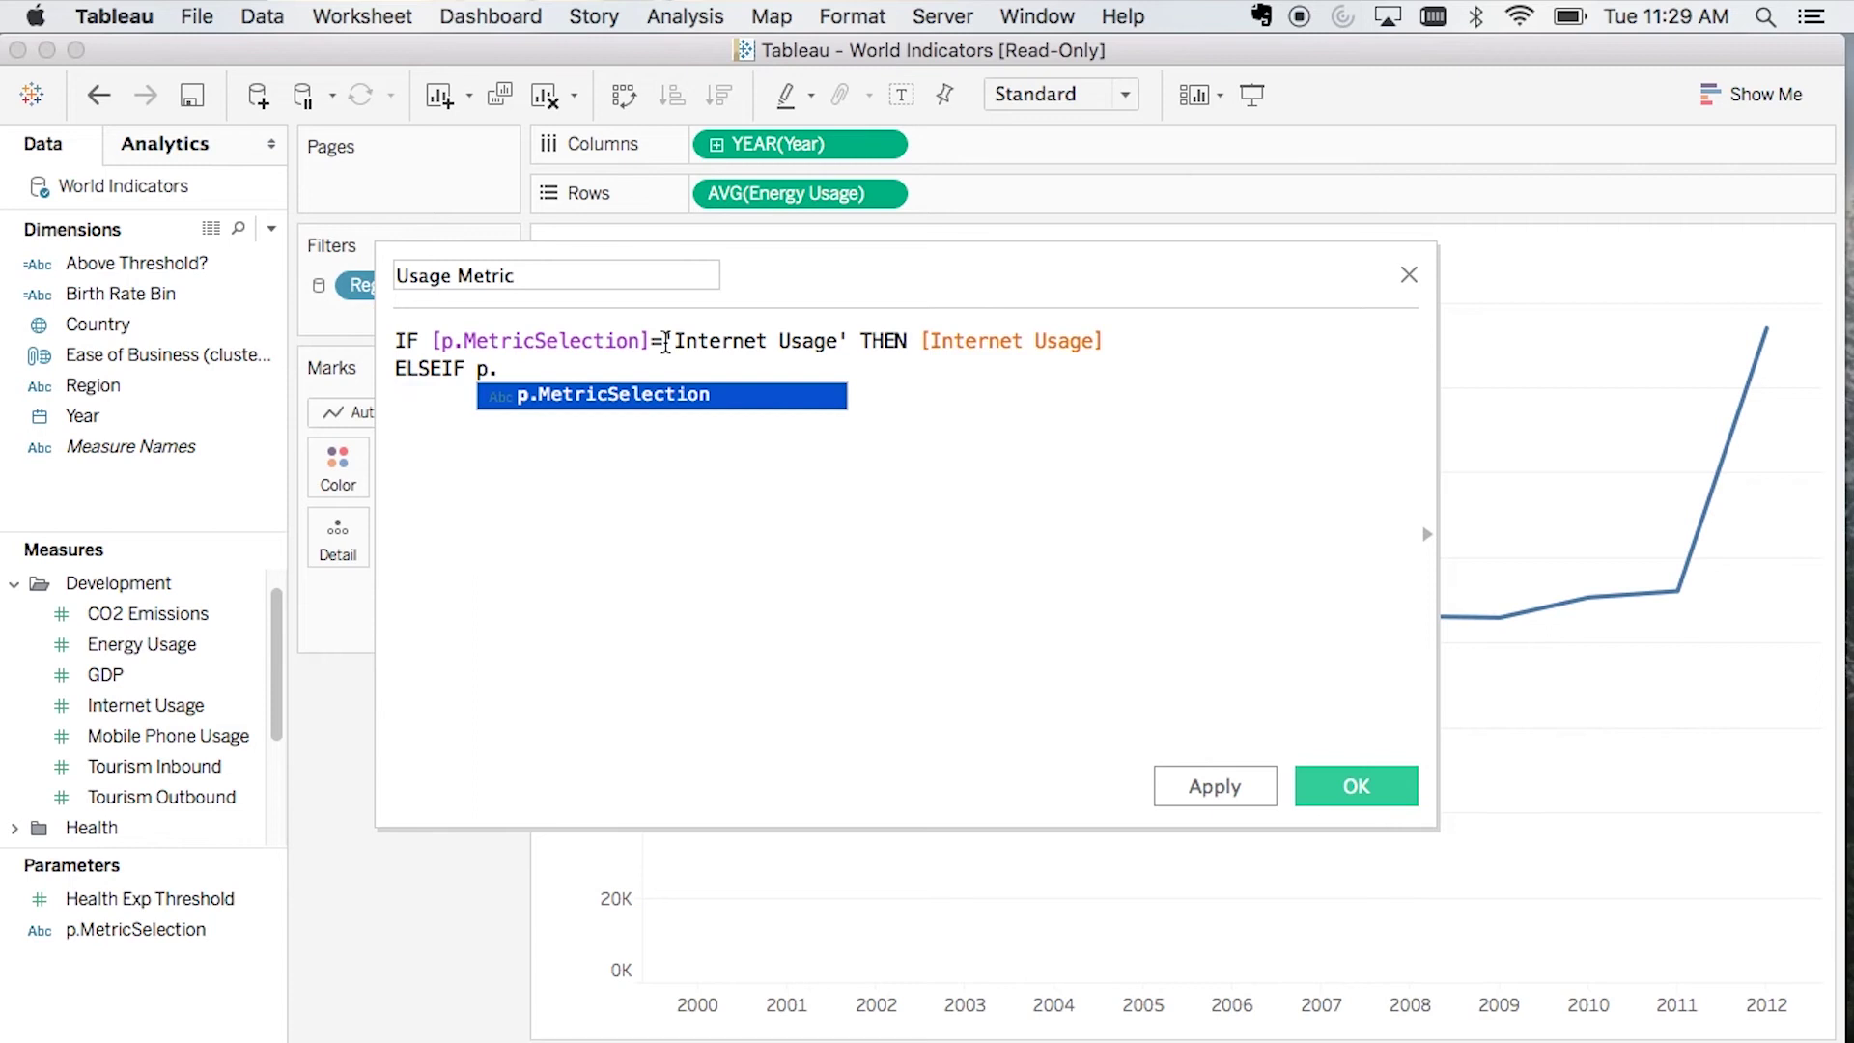
pyautogui.press('Return')
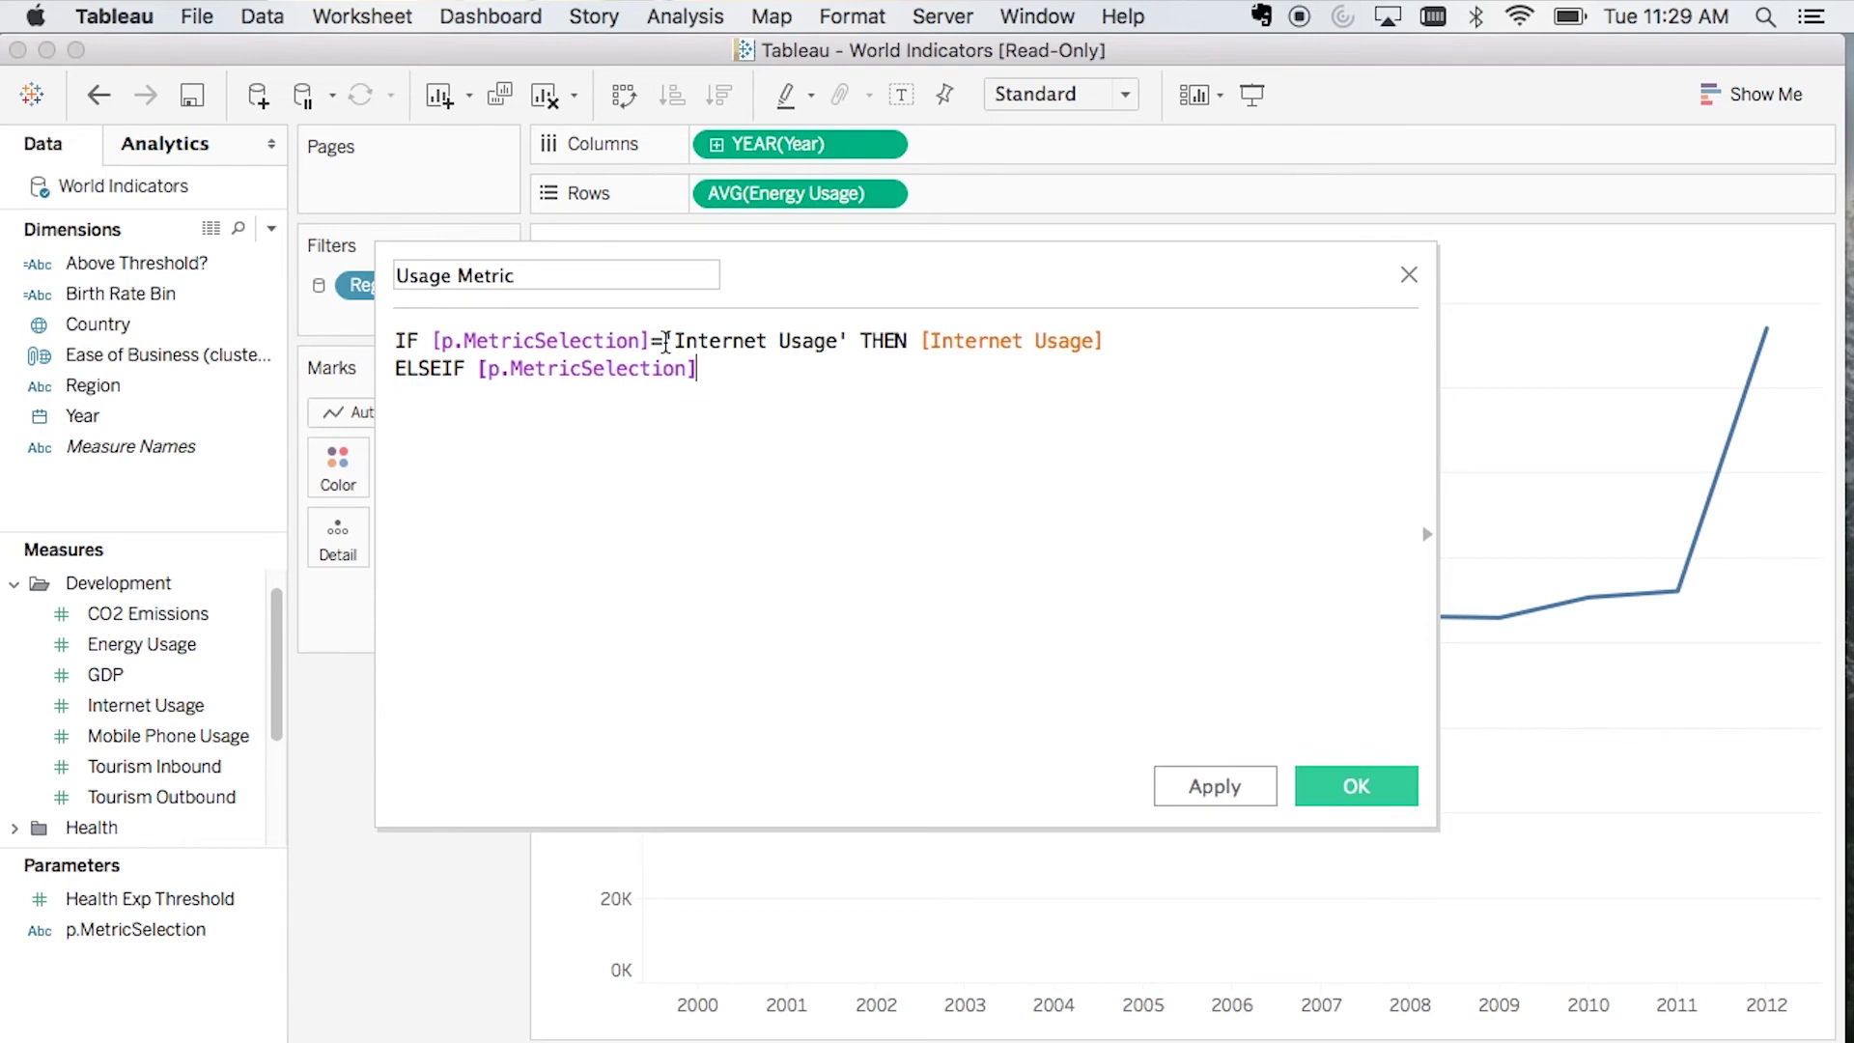
pyautogui.write("='Energy Usage' ")
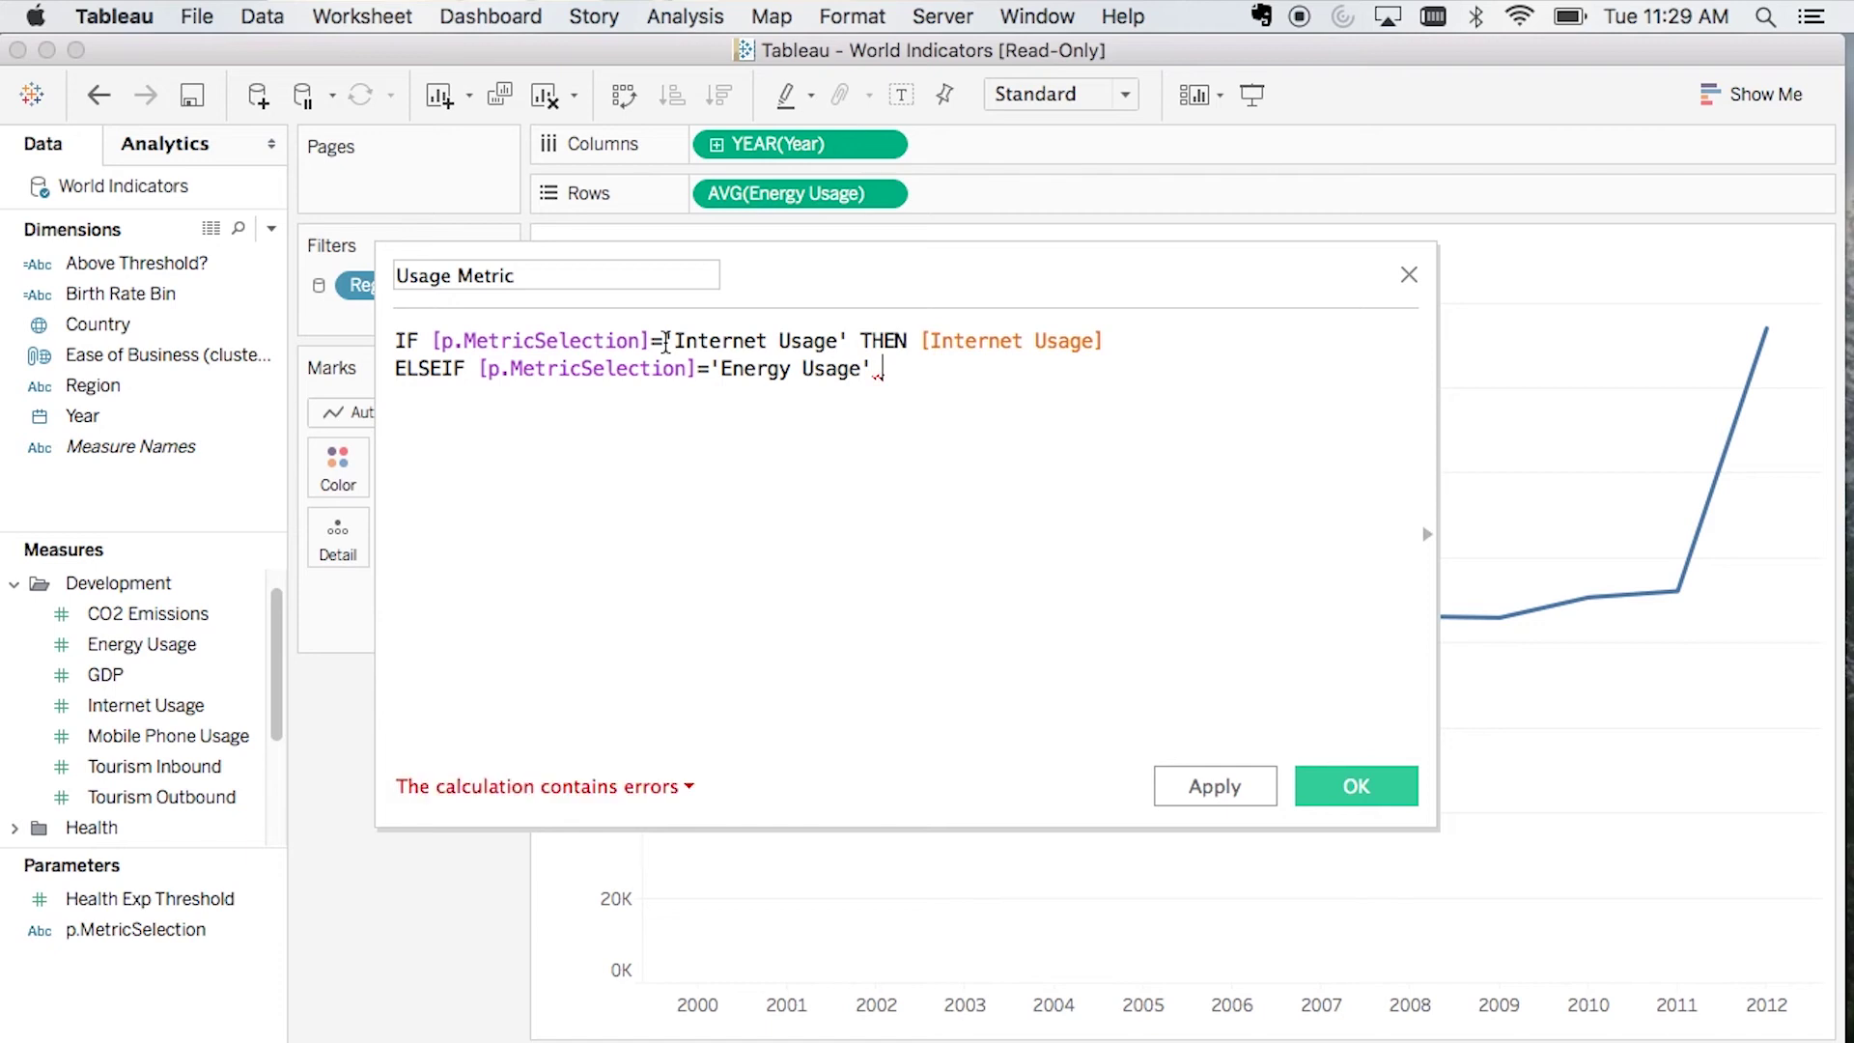
pyautogui.write('THEN ')
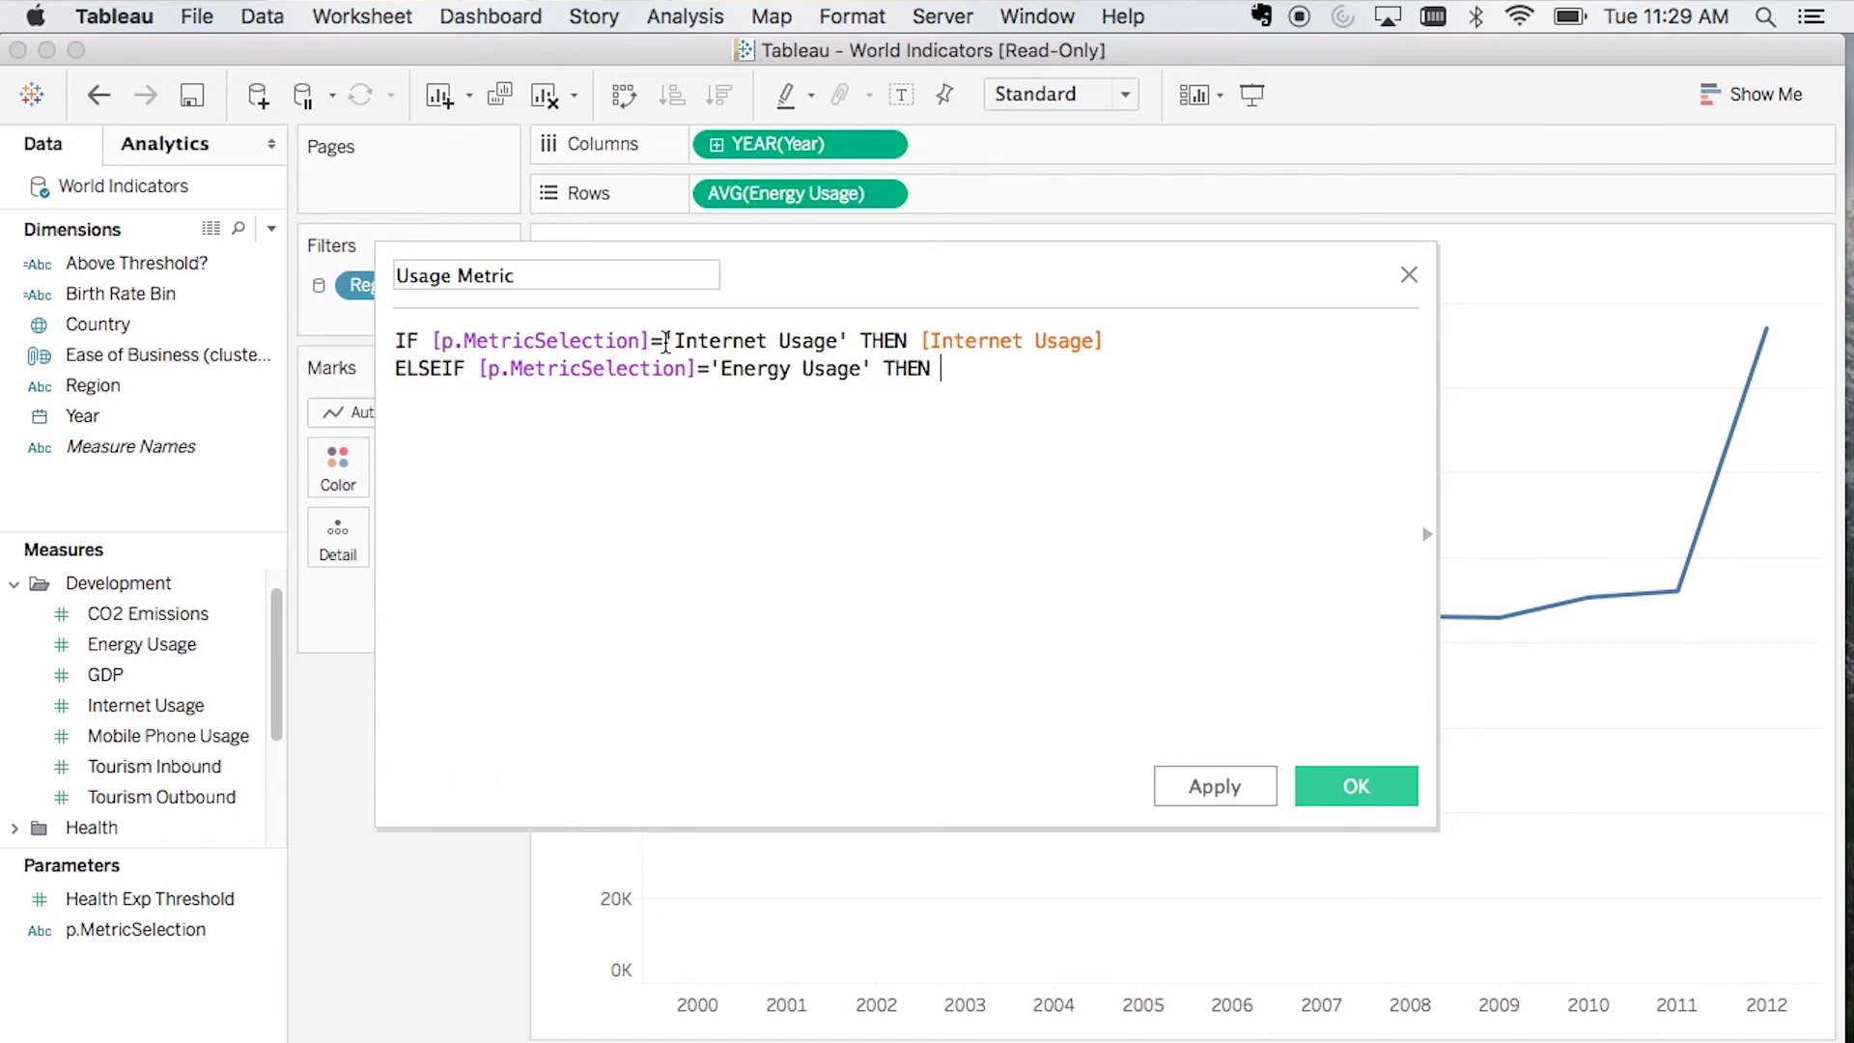
pyautogui.write('[Energy')
pyautogui.press('Return')
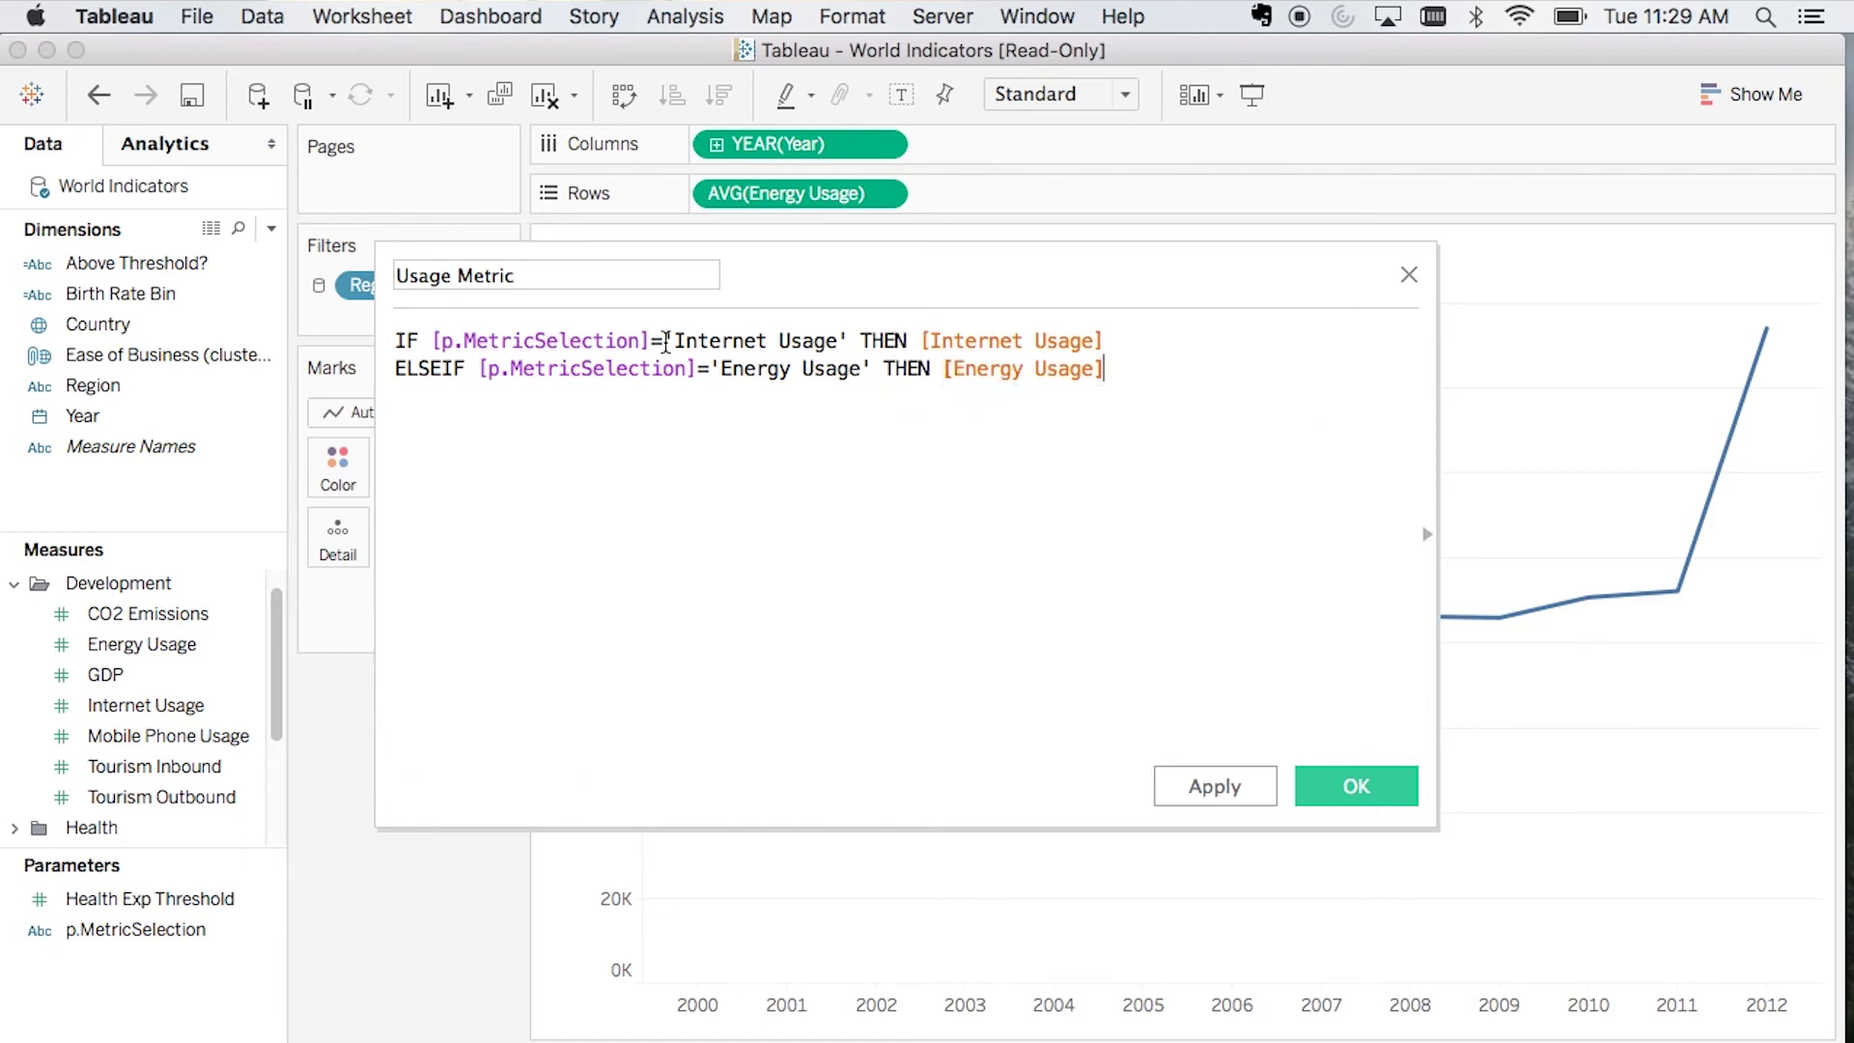
pyautogui.press('Return')
pyautogui.write('ELSEIF')
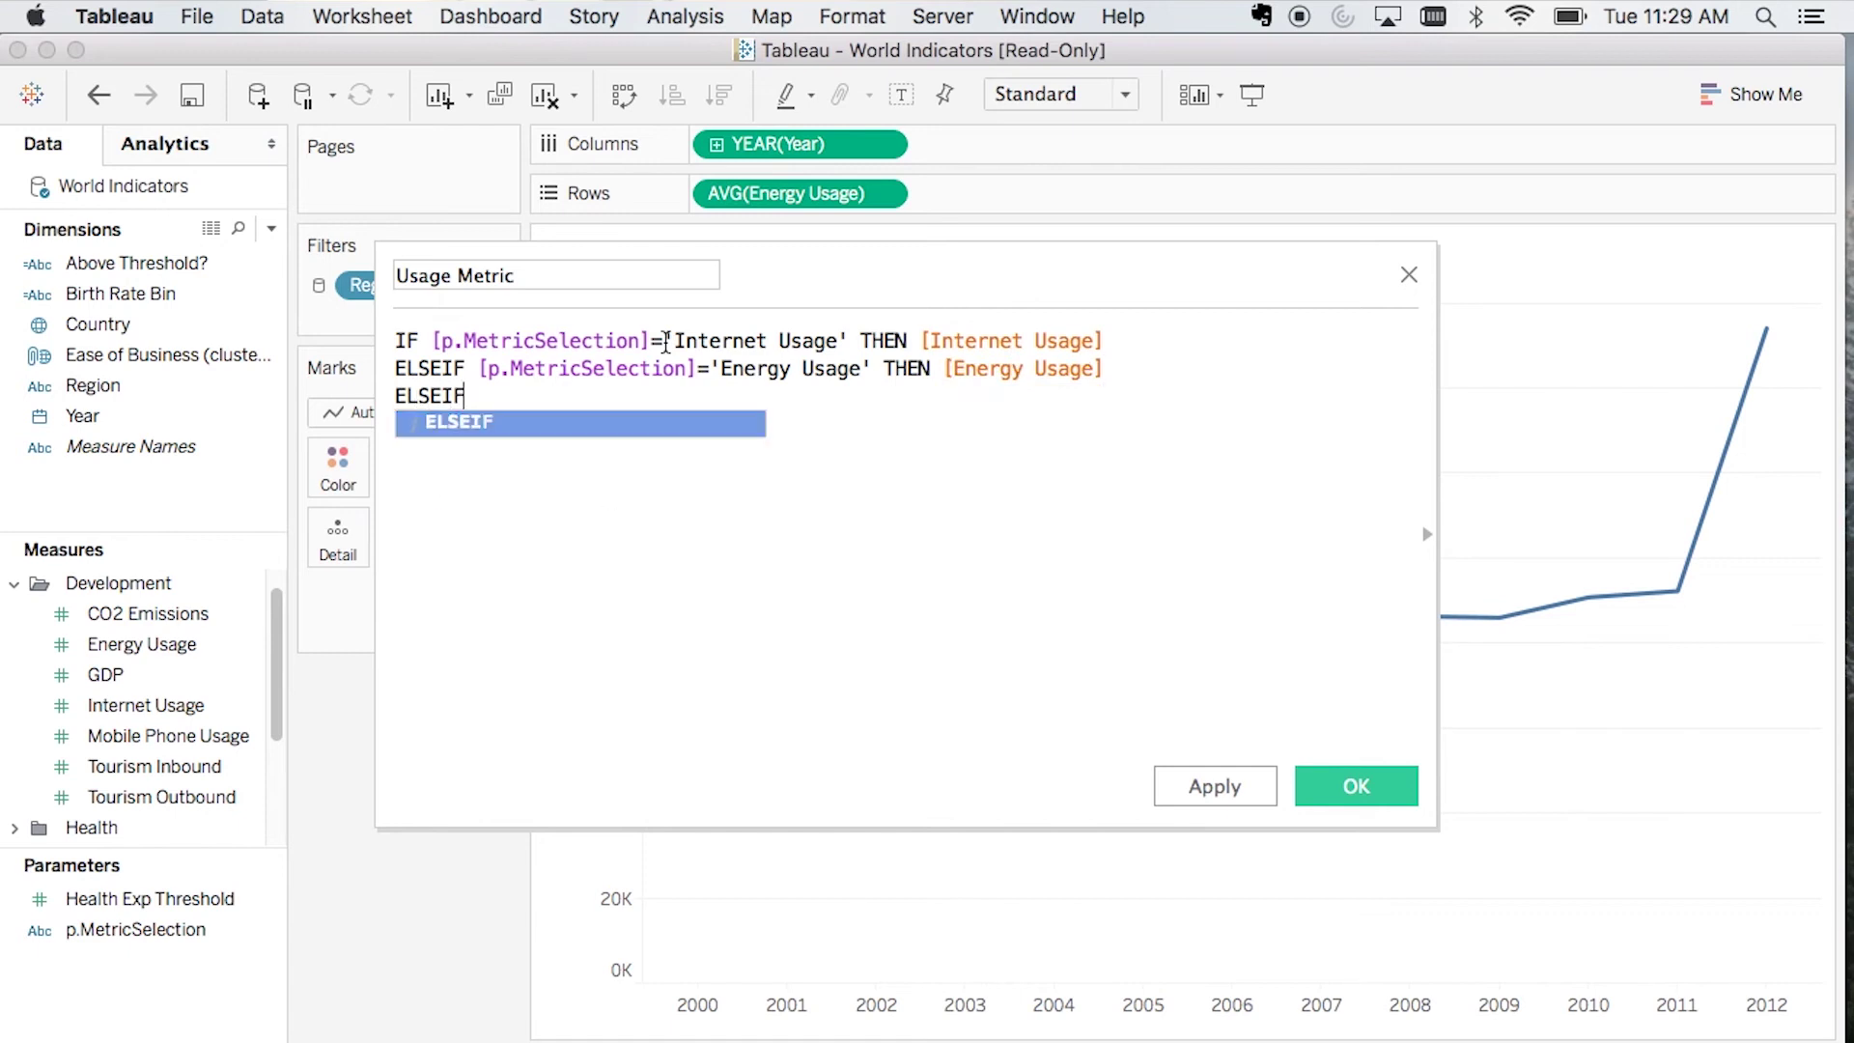
pyautogui.write(' [p.M')
pyautogui.press('Return')
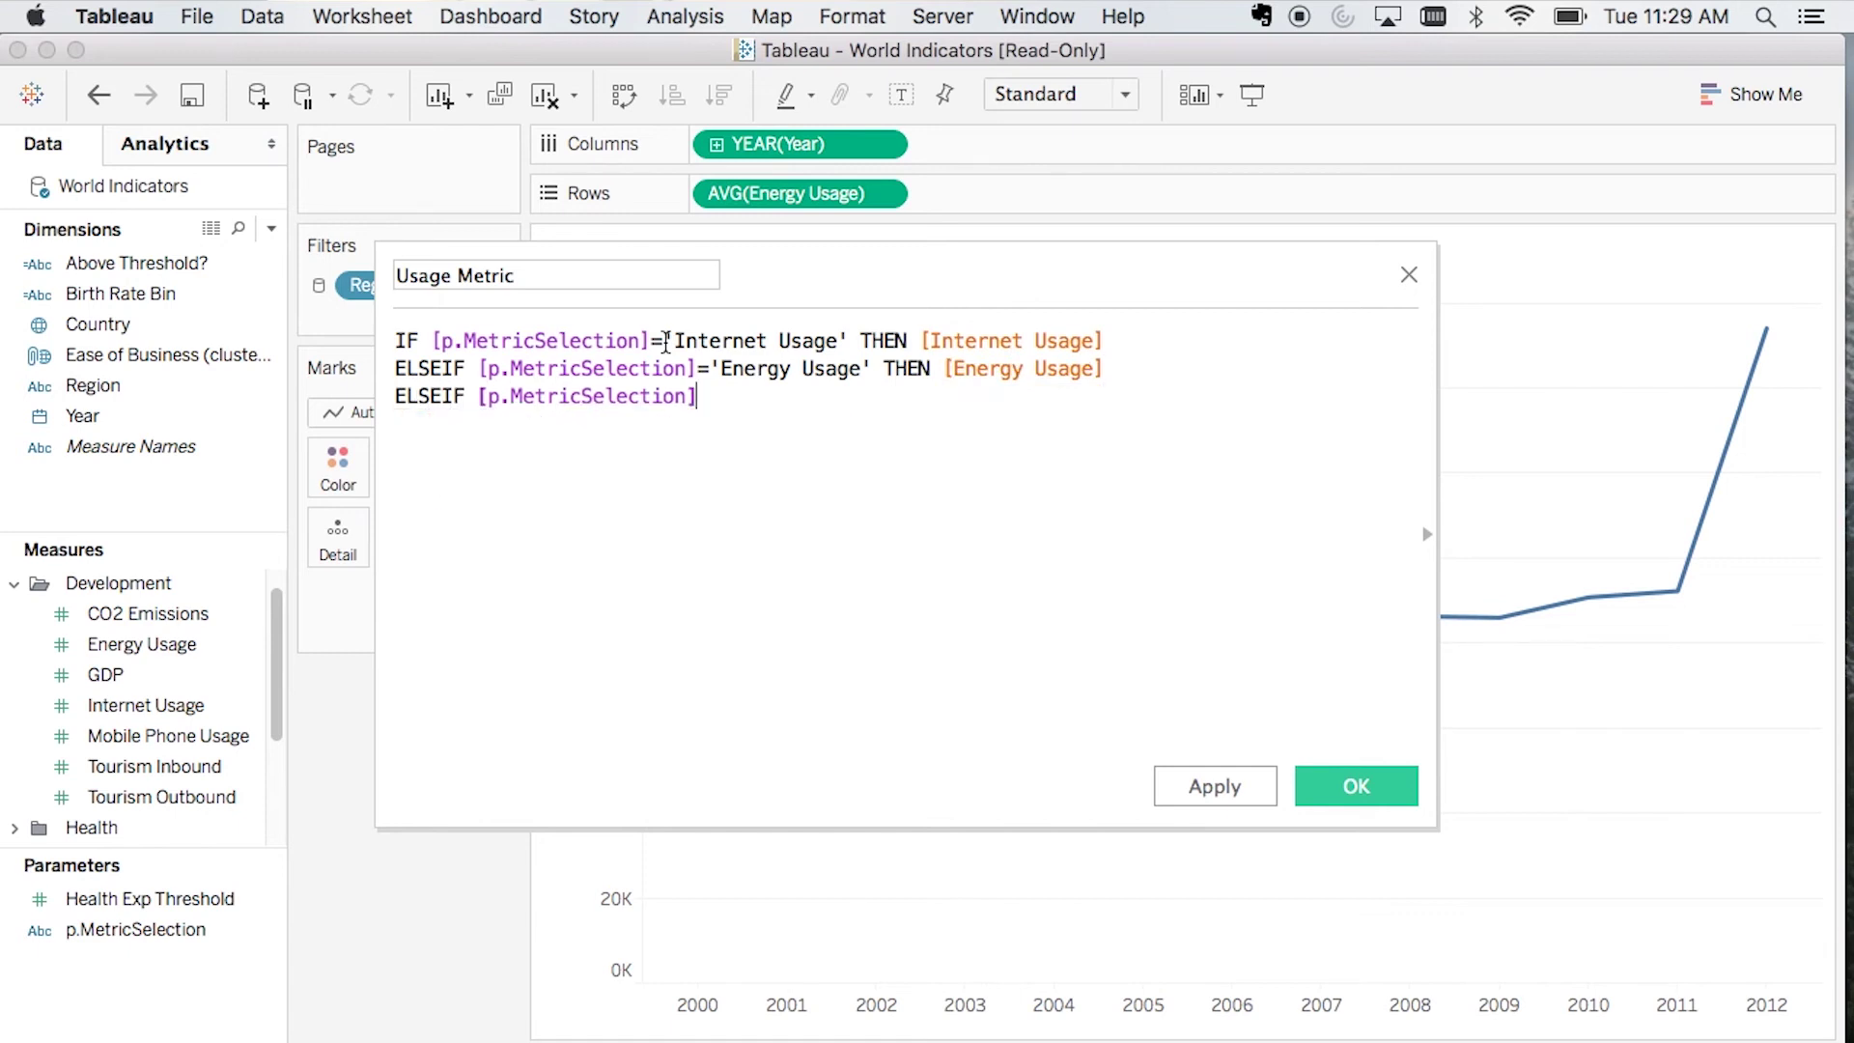
pyautogui.write("='Mobile Phone Usage' THEN ")
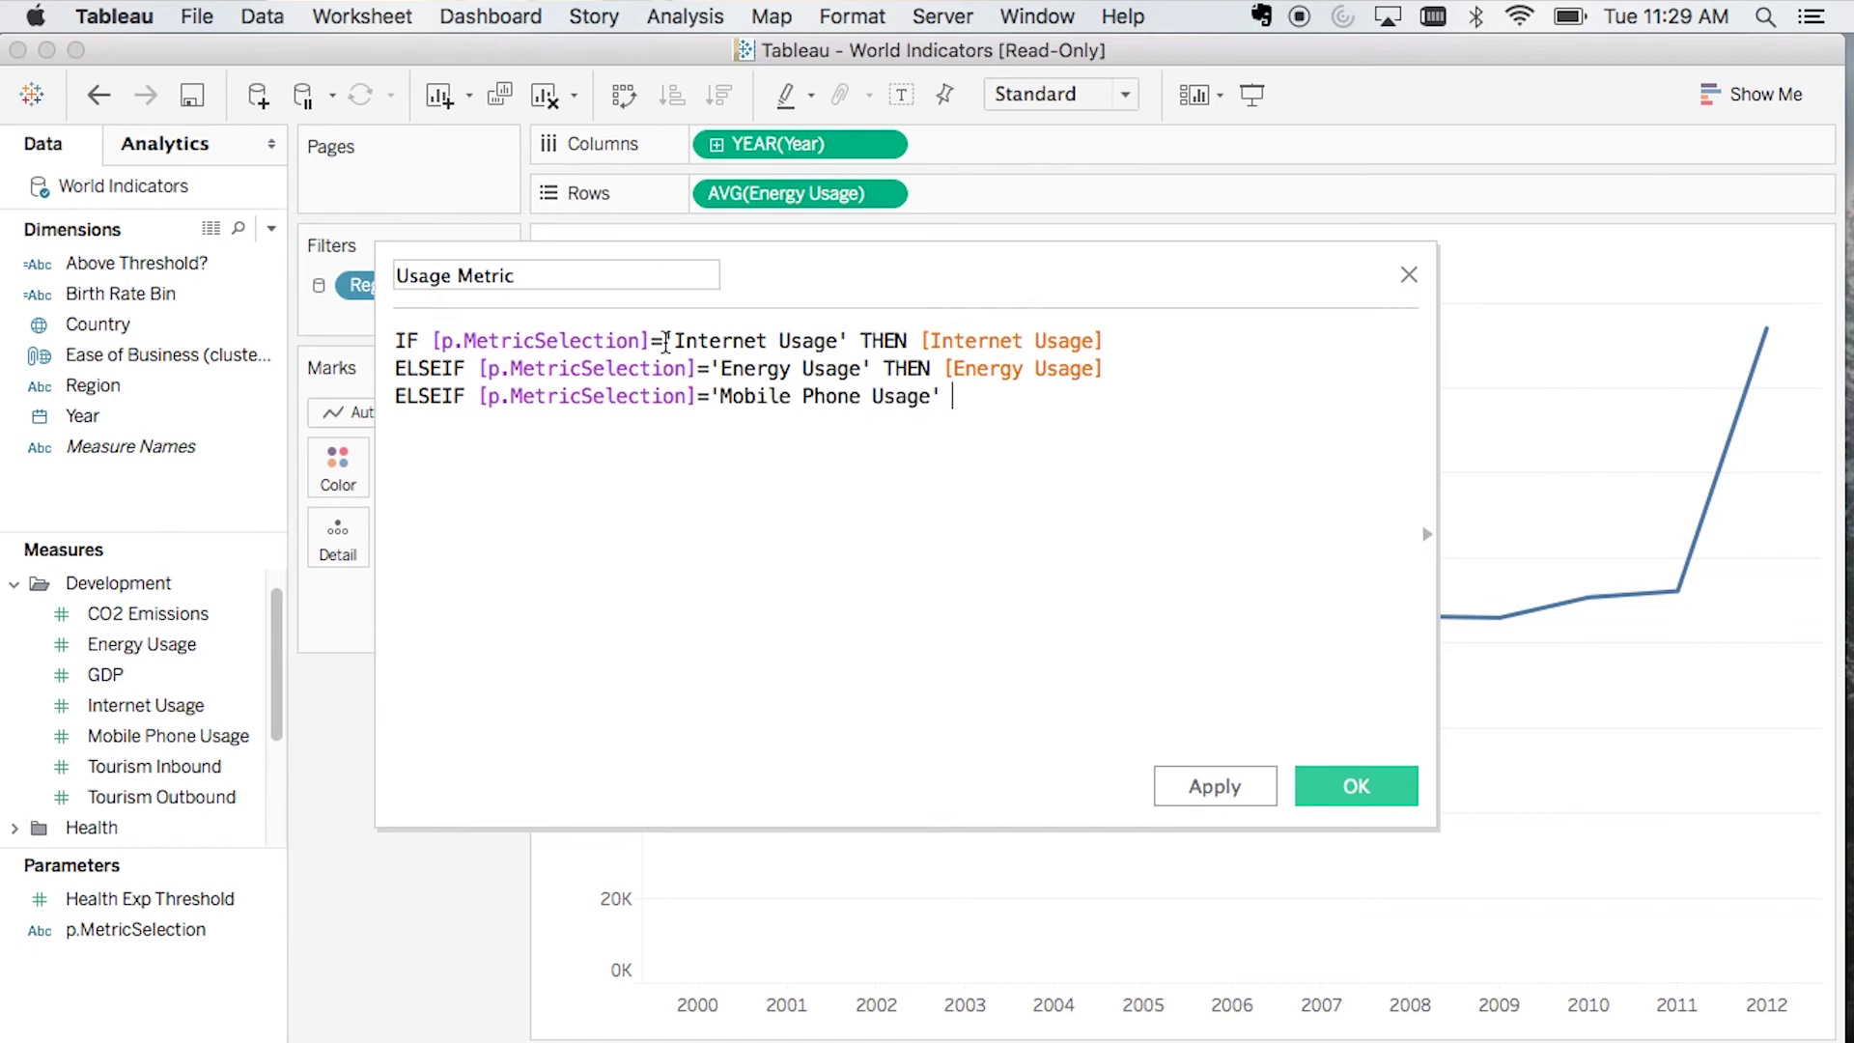
pyautogui.write('mobile')
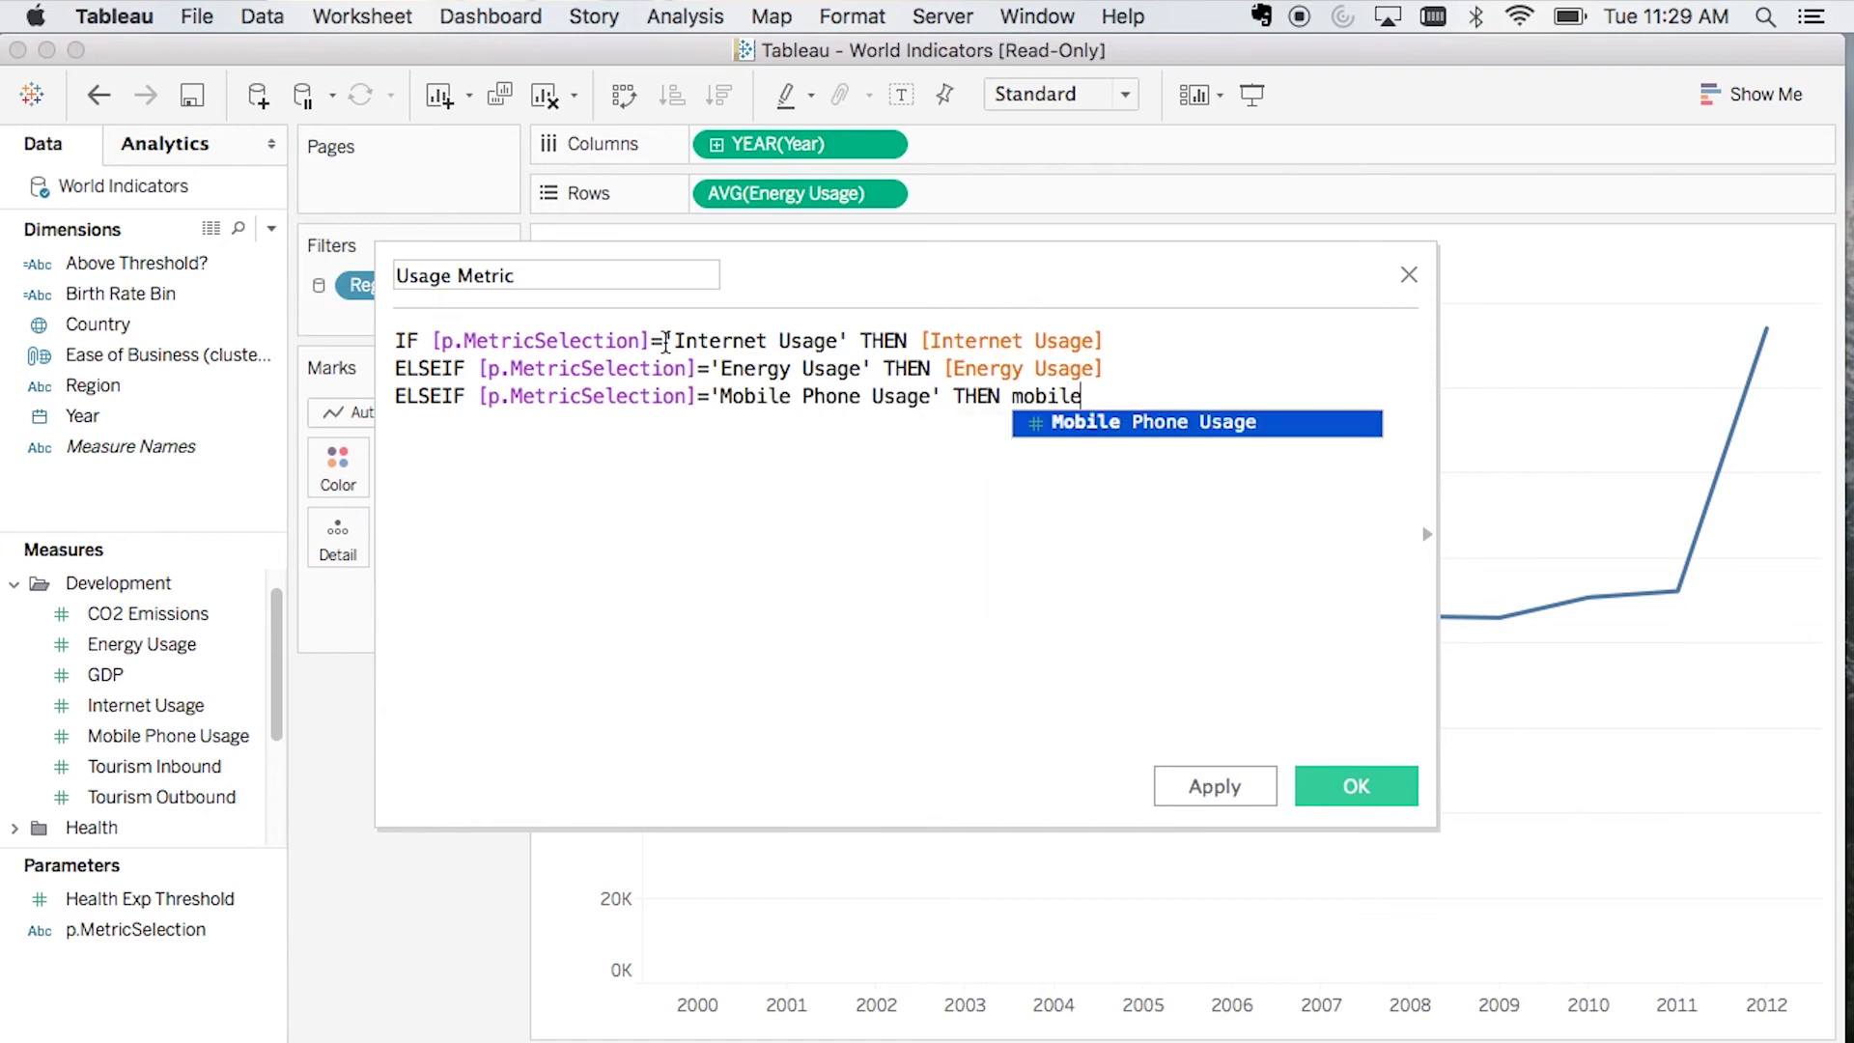
pyautogui.press('Return')
pyautogui.press('Return')
# Step: Close the formula with END, then apply and save the Usage Metric calculation
pyautogui.write('END')
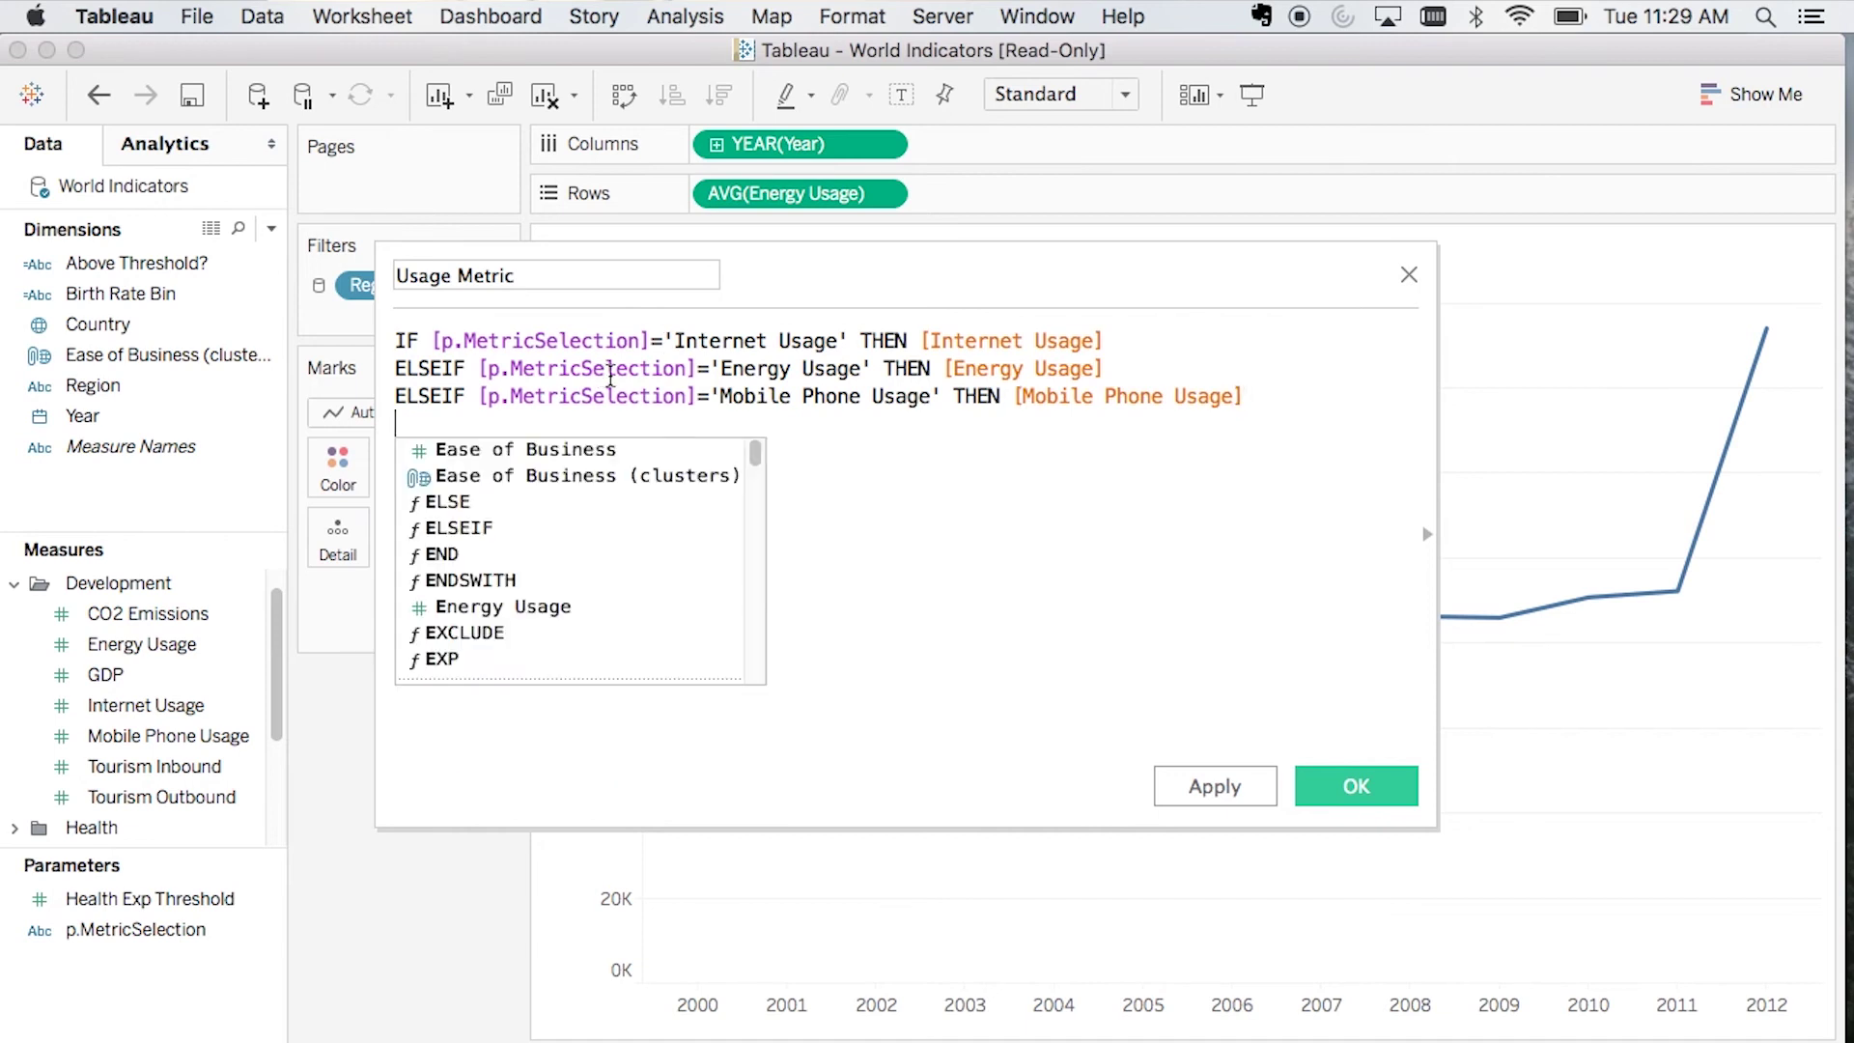
pyautogui.click(614, 451)
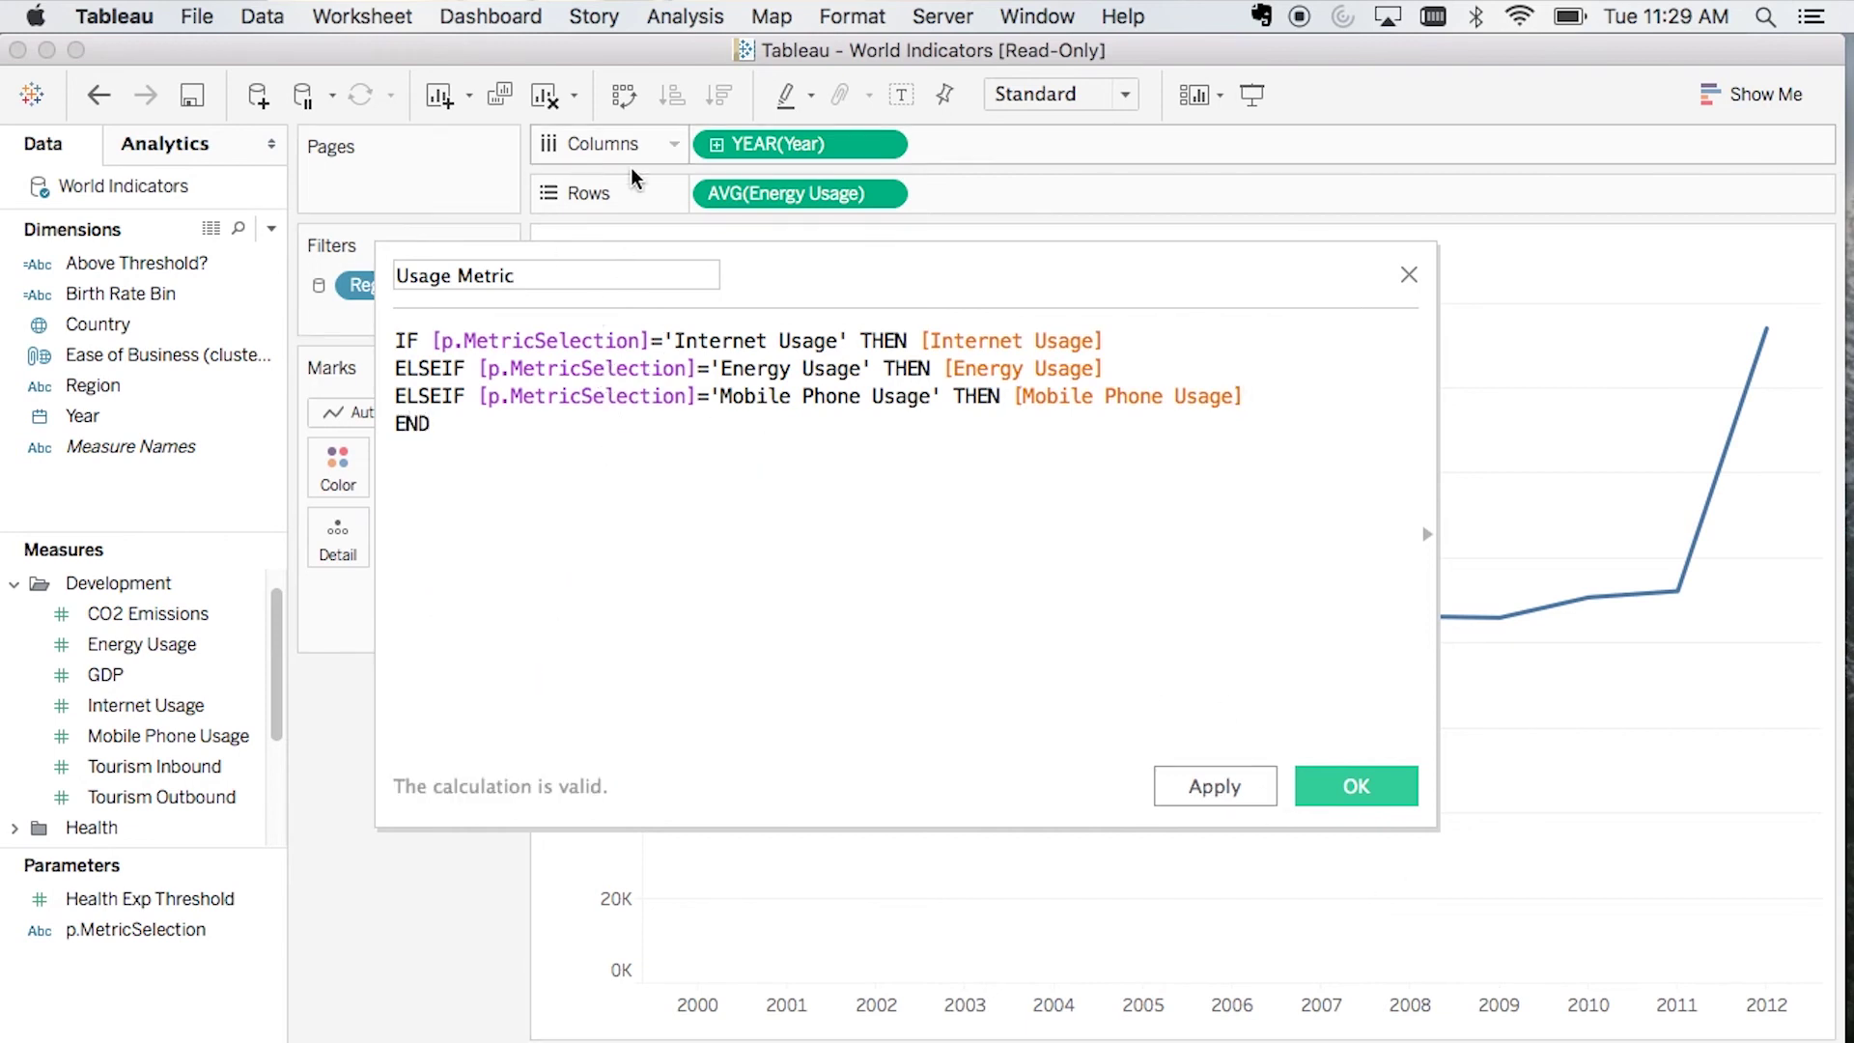
pyautogui.click(1236, 798)
pyautogui.click(1318, 796)
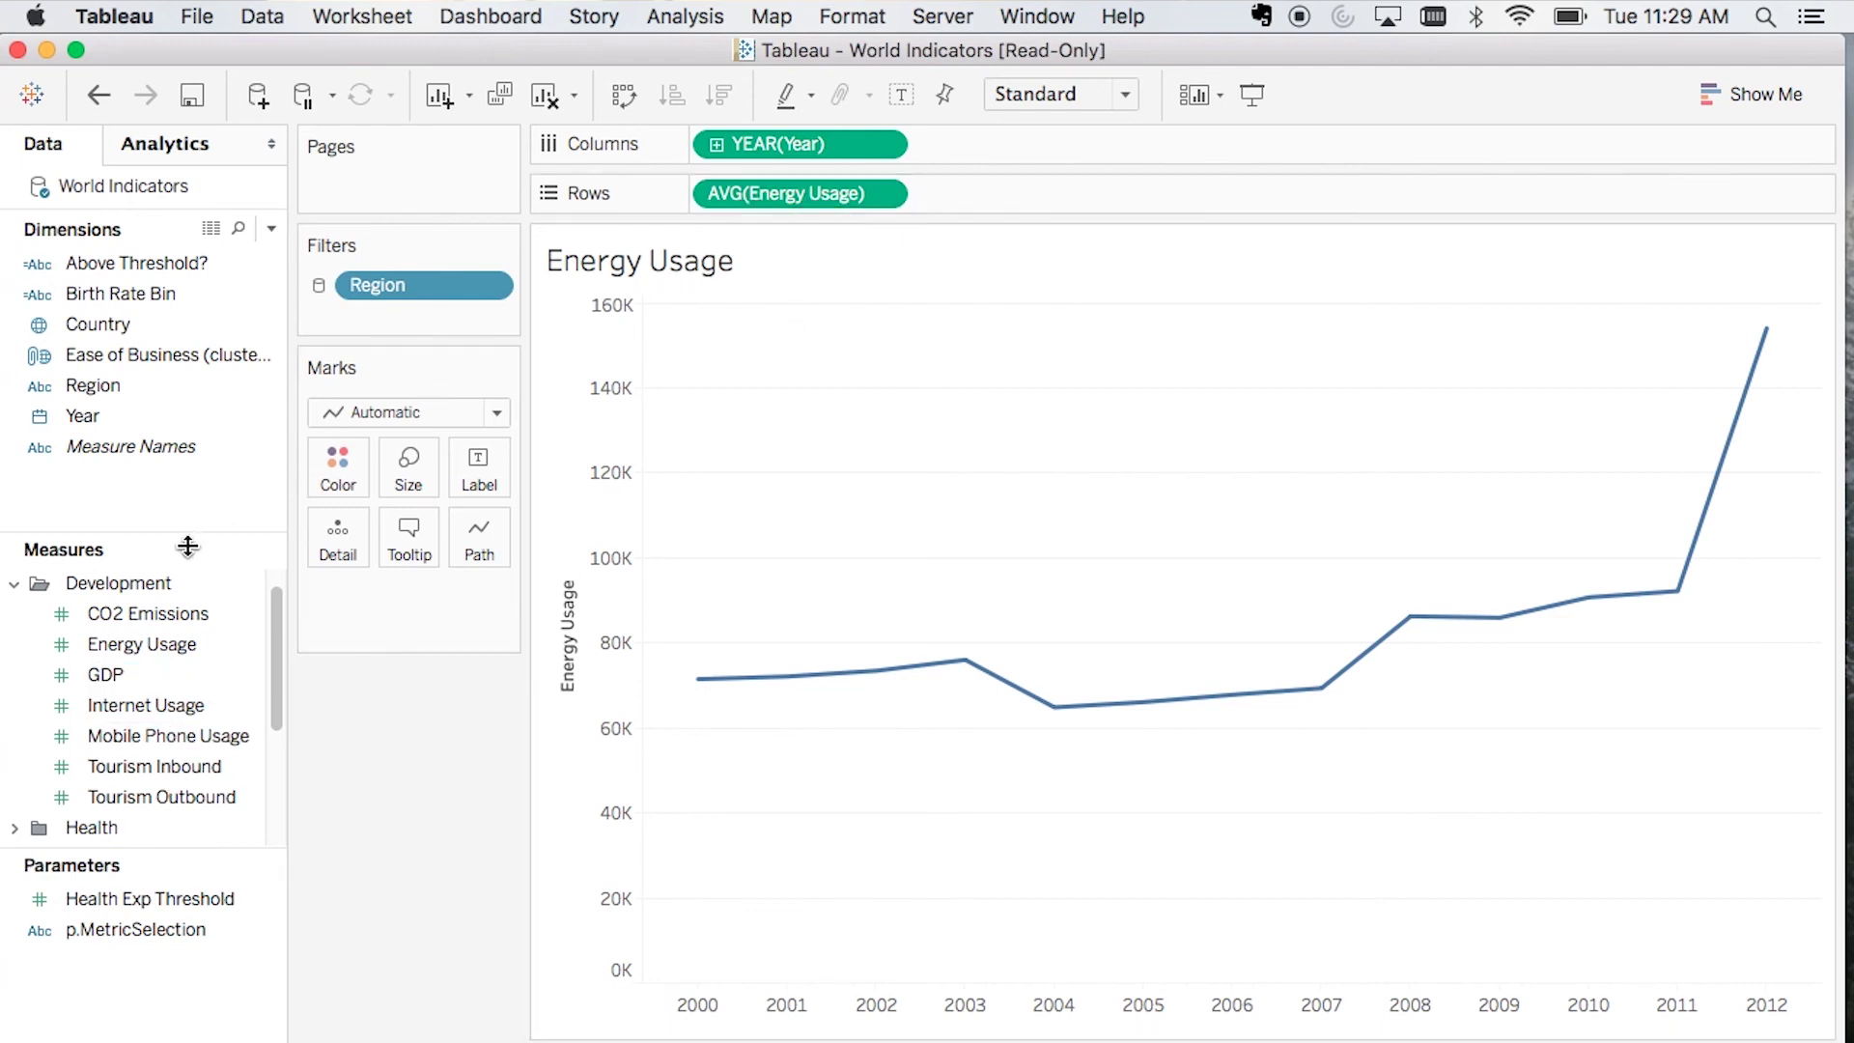
# Step: Enlarge the measures list and drop Usage Metric on Rows in place of AVG(Energy Usage)
pyautogui.moveTo(187, 547); pyautogui.dragTo(189, 346)
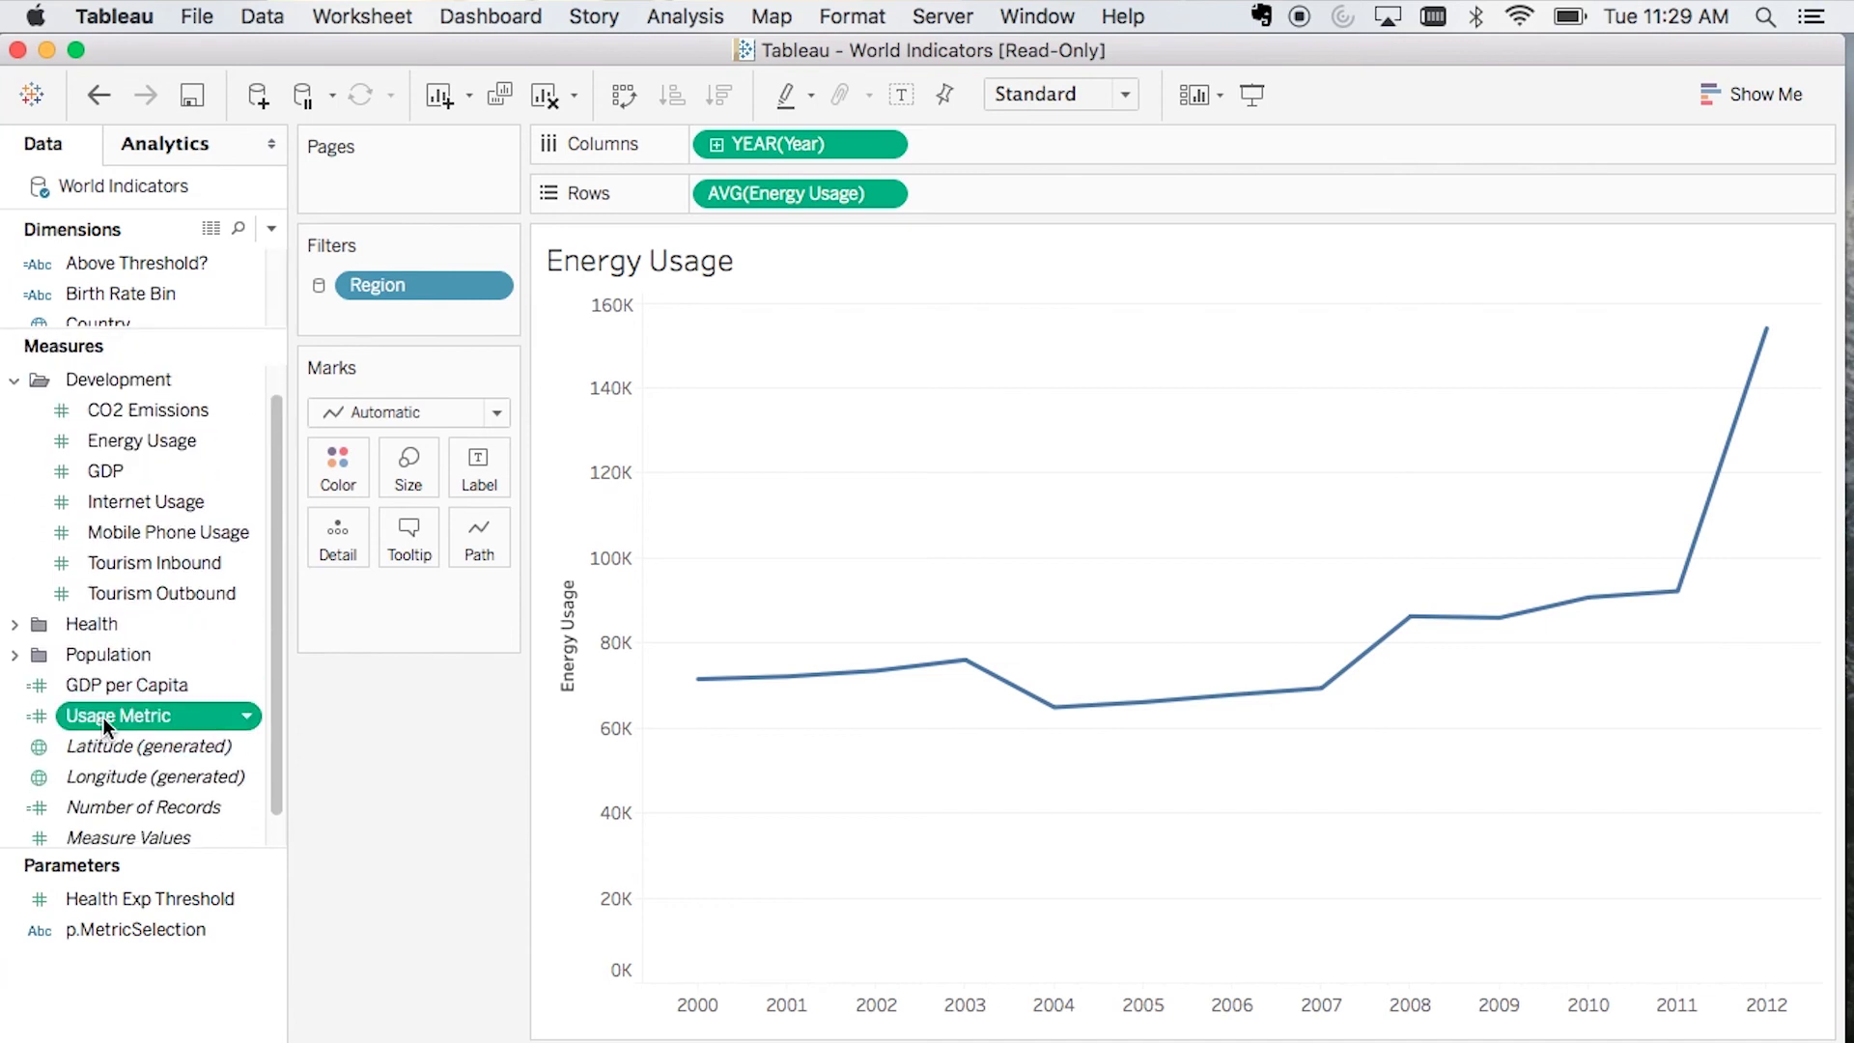
pyautogui.moveTo(103, 717); pyautogui.dragTo(753, 193)
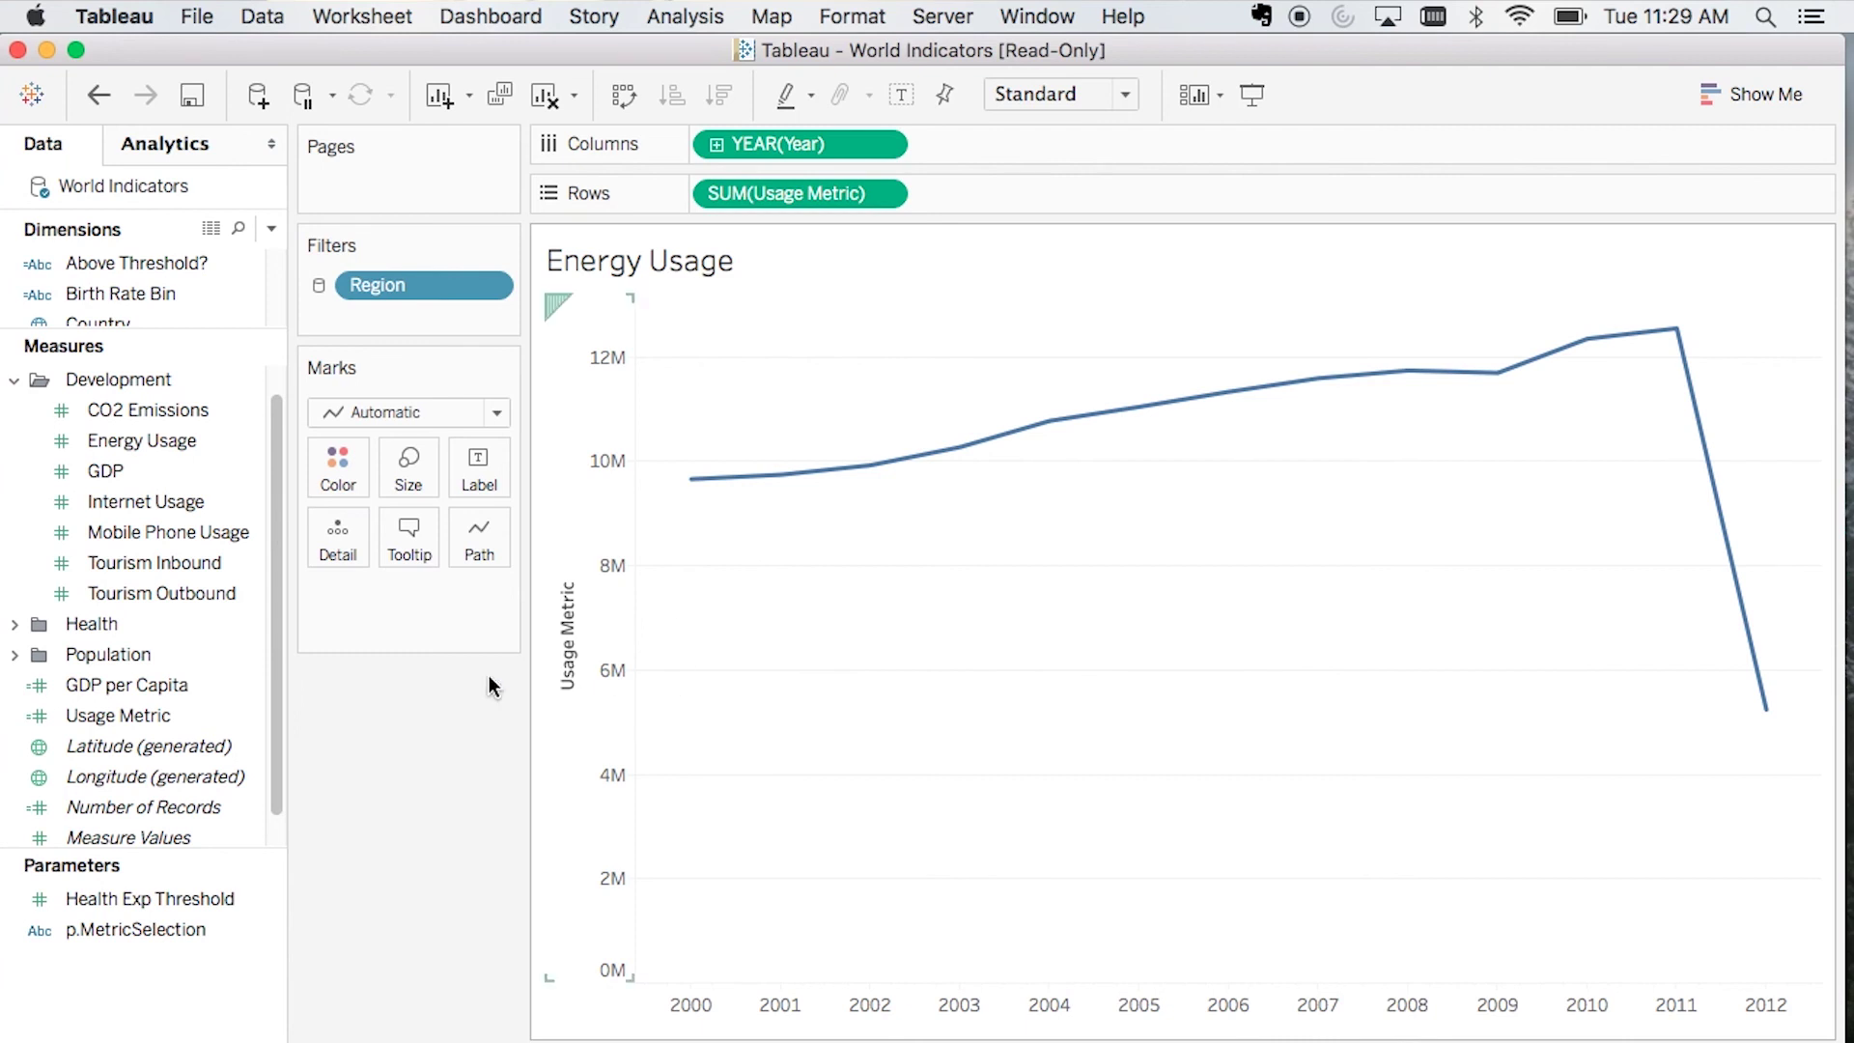
# Step: Show the p.MetricSelection parameter control on the worksheet and switch the chart to Internet Usage
pyautogui.rightClick(180, 798)
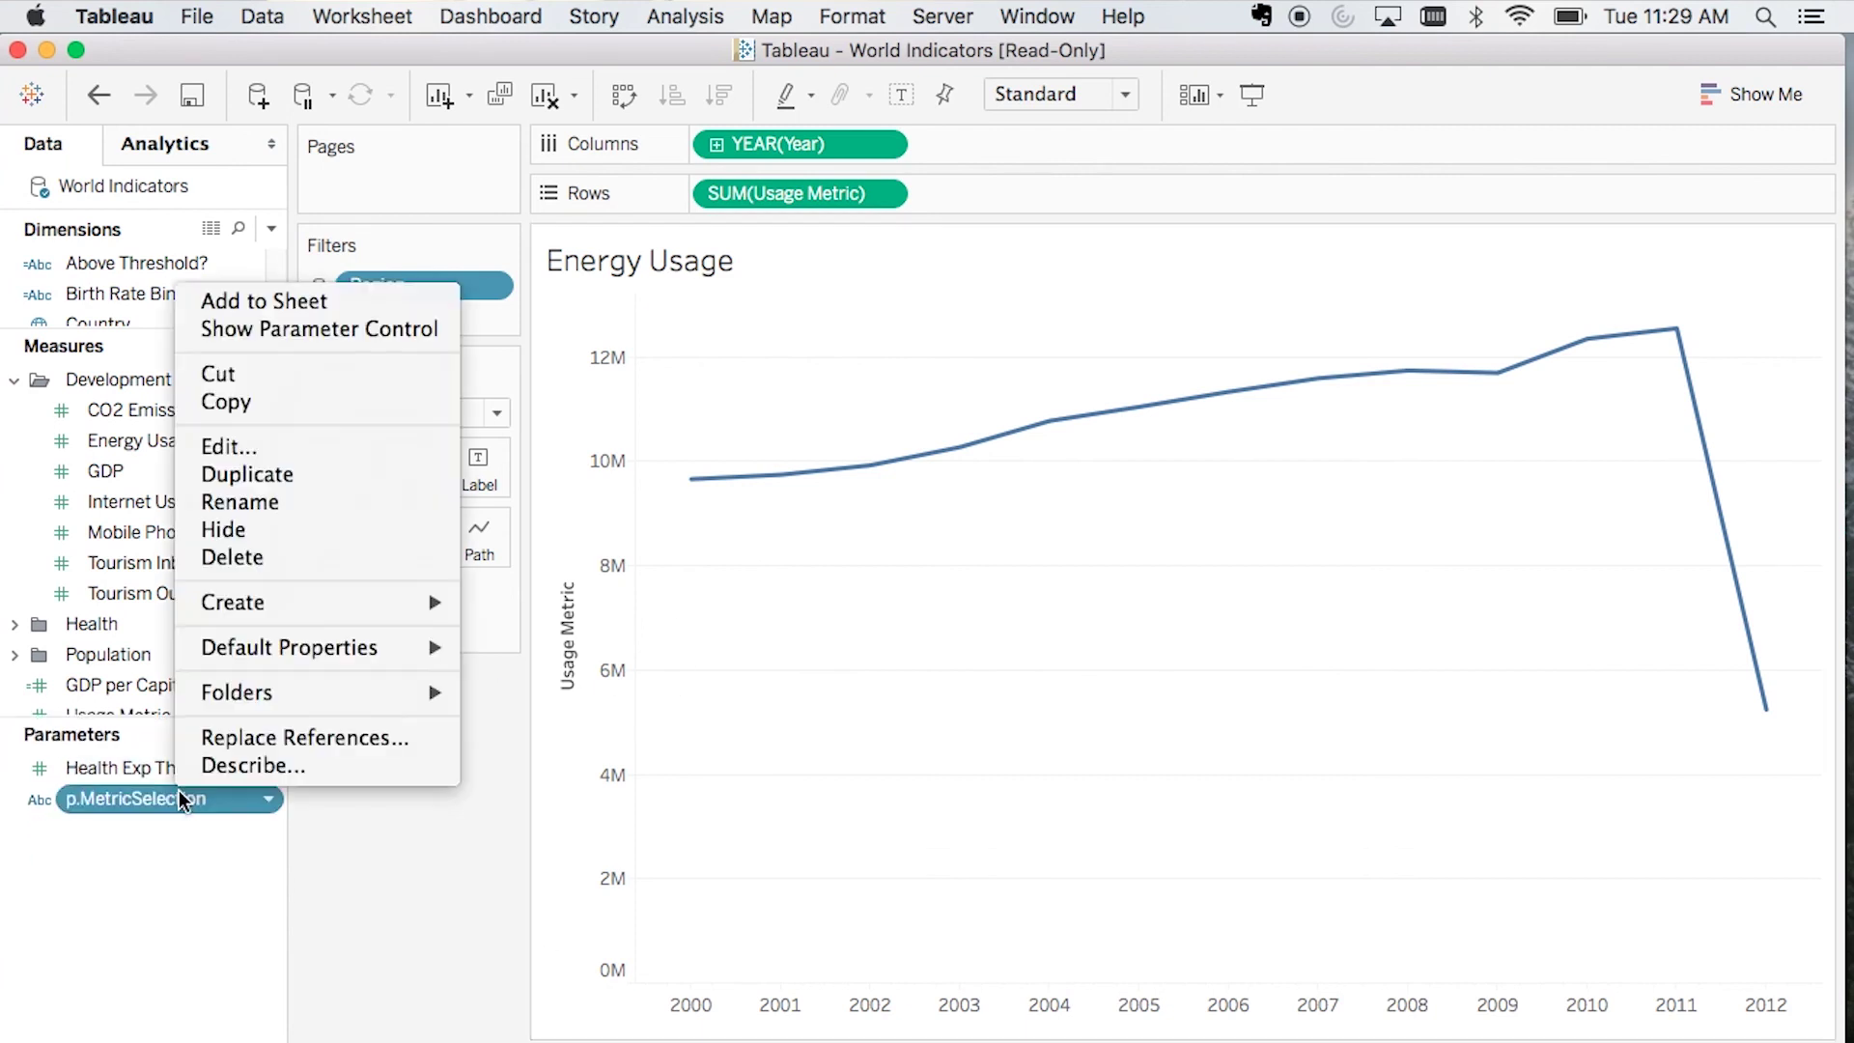
pyautogui.click(346, 334)
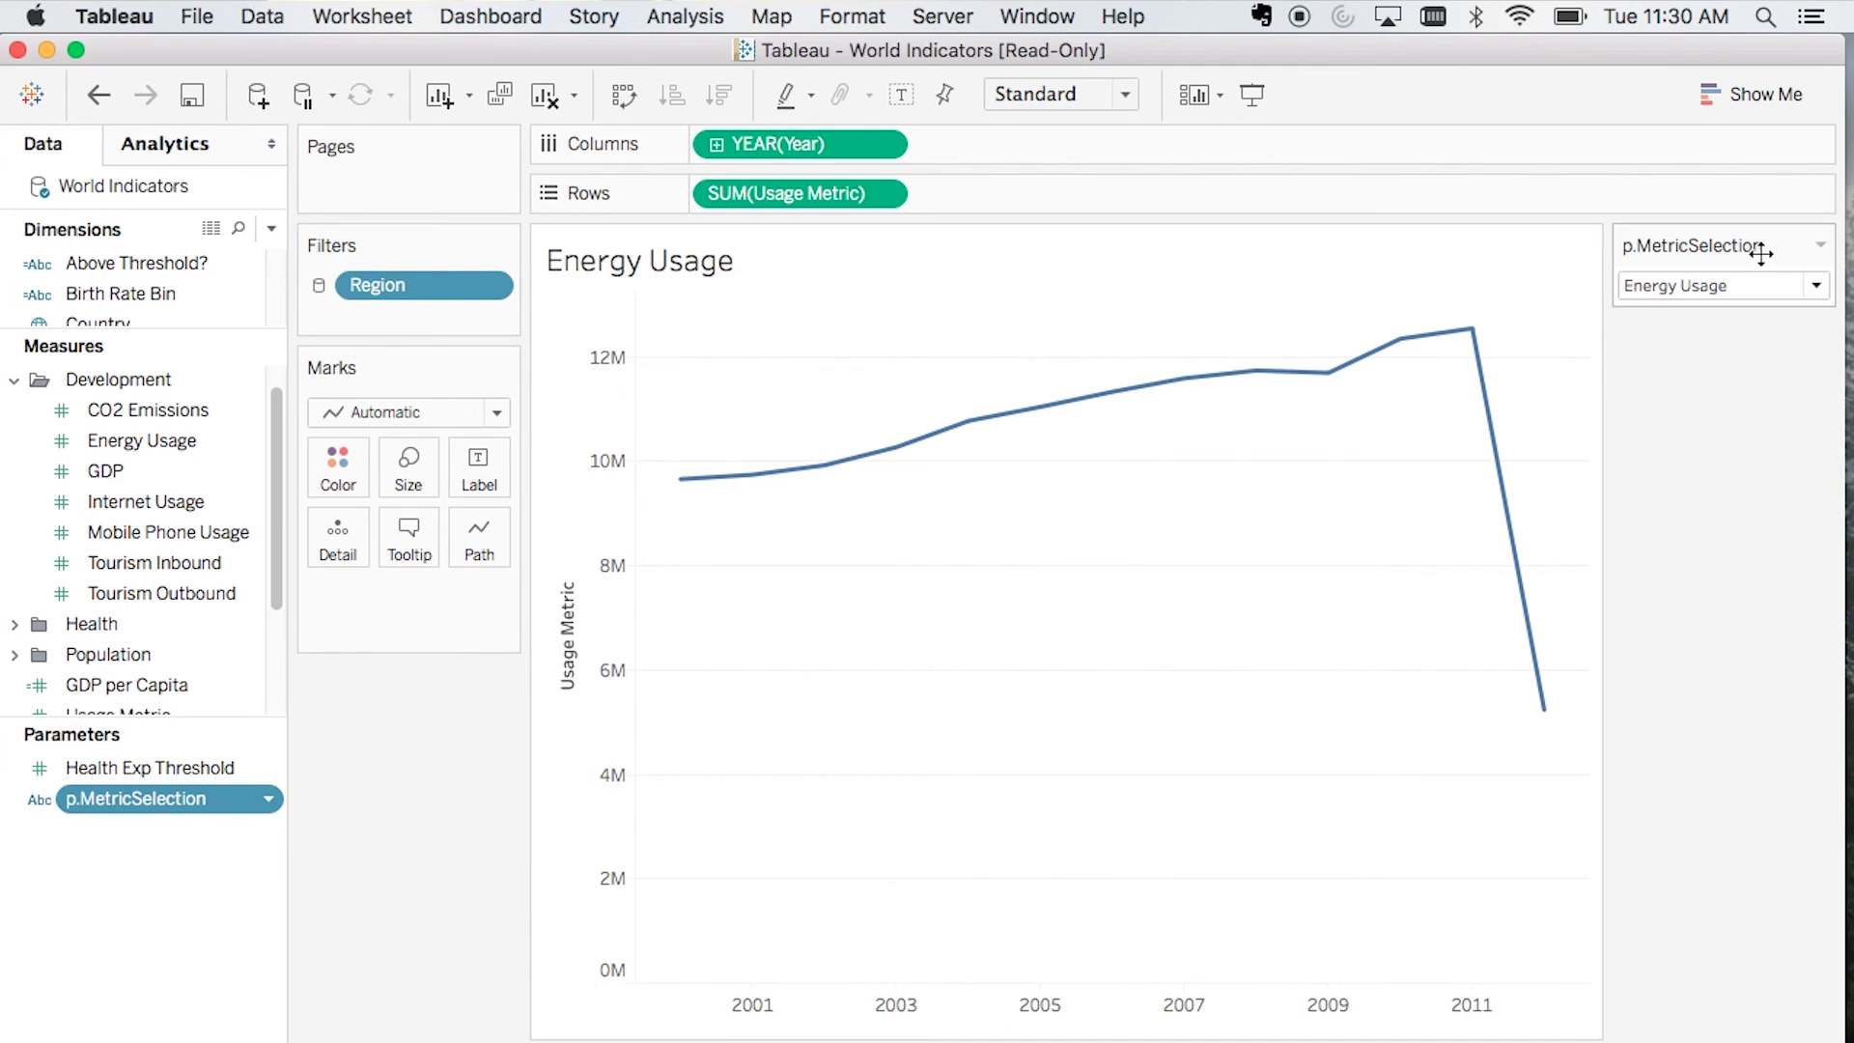
pyautogui.click(1815, 294)
pyautogui.click(1789, 333)
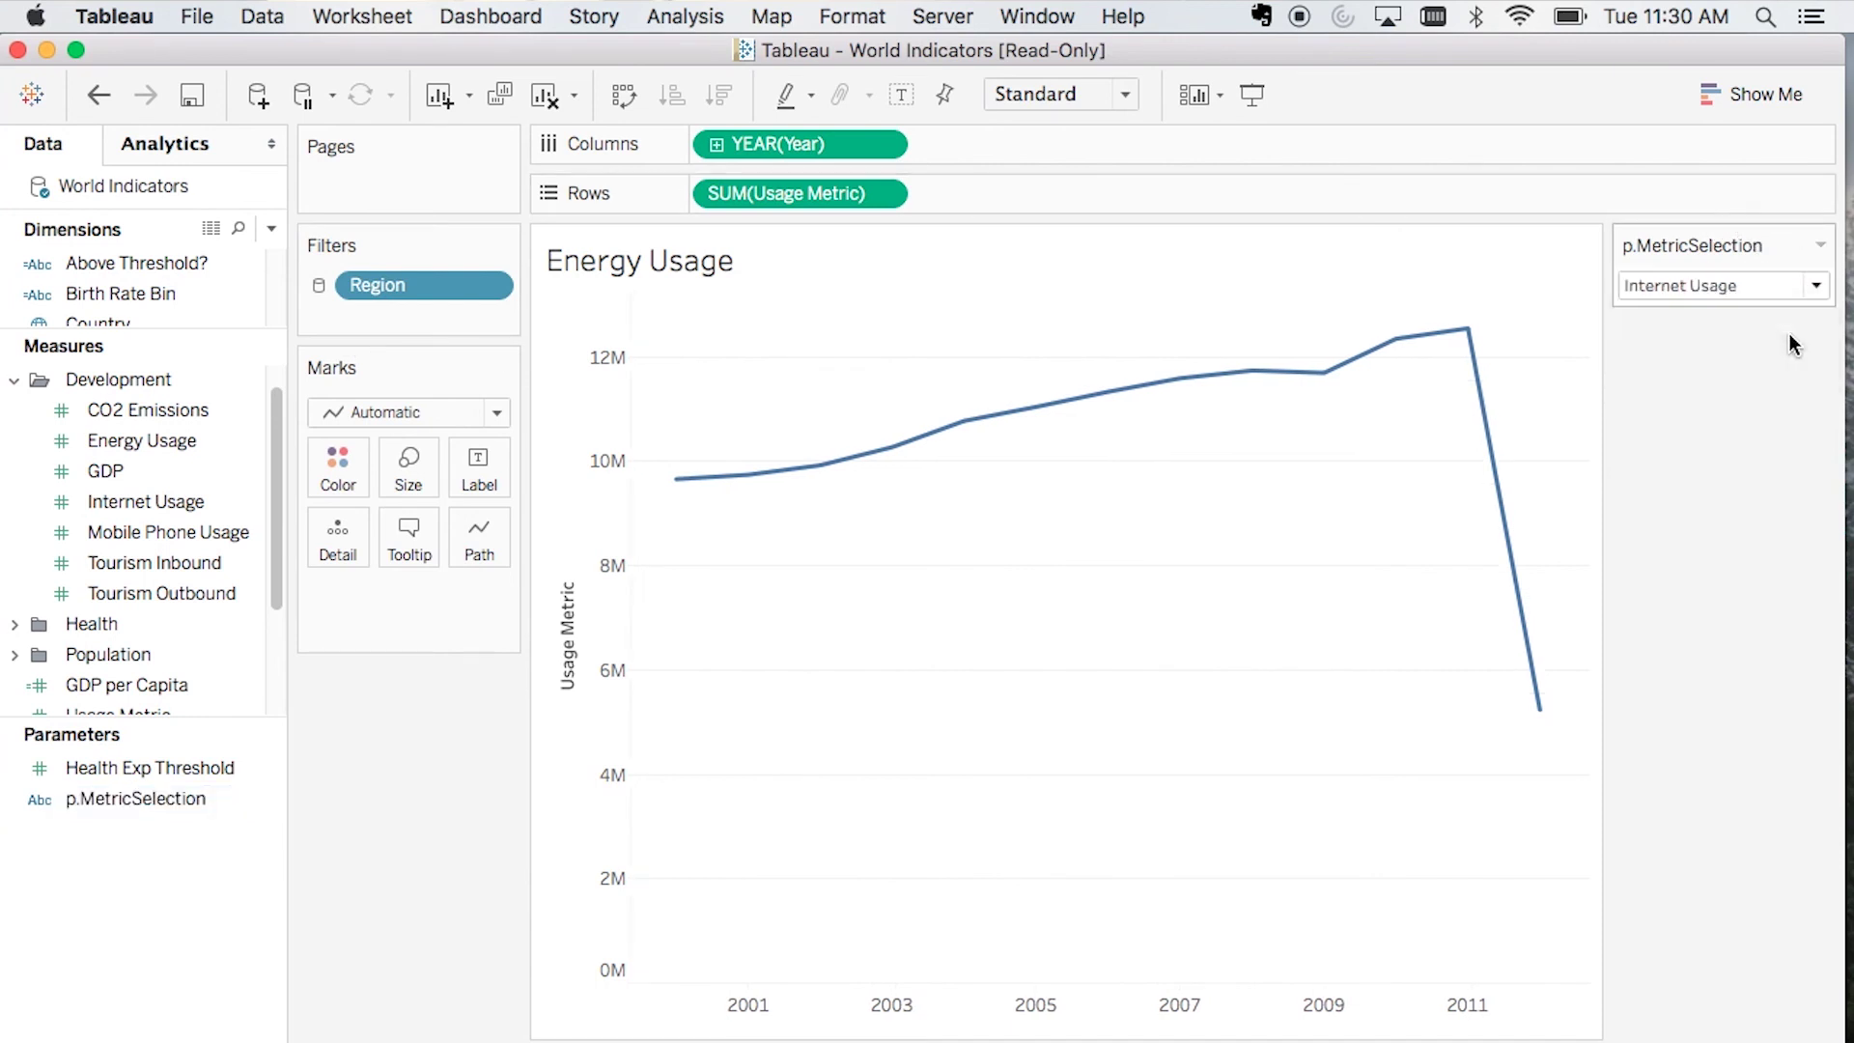
# Step: Cycle the dropdown through Mobile Phone, Internet and Energy Usage, ending on Mobile Phone Usage
pyautogui.click(1753, 286)
pyautogui.click(1755, 373)
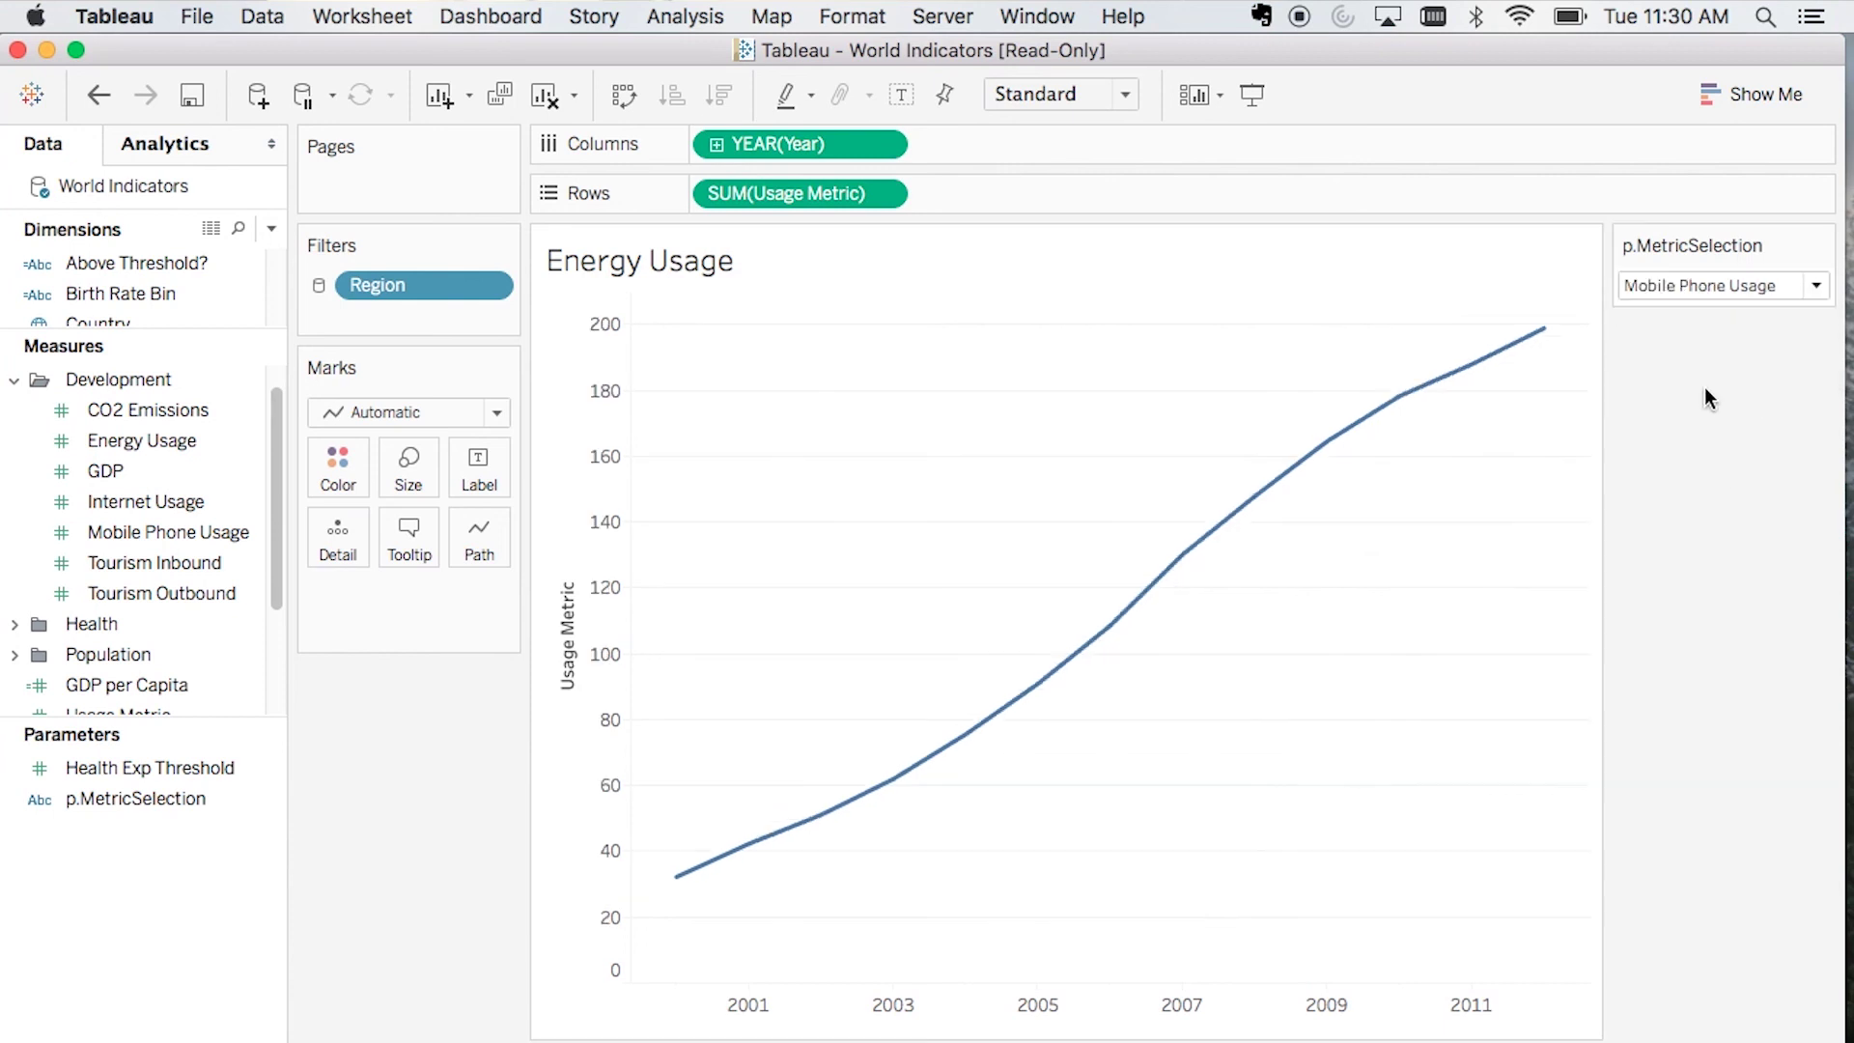
pyautogui.click(1690, 288)
pyautogui.click(1706, 336)
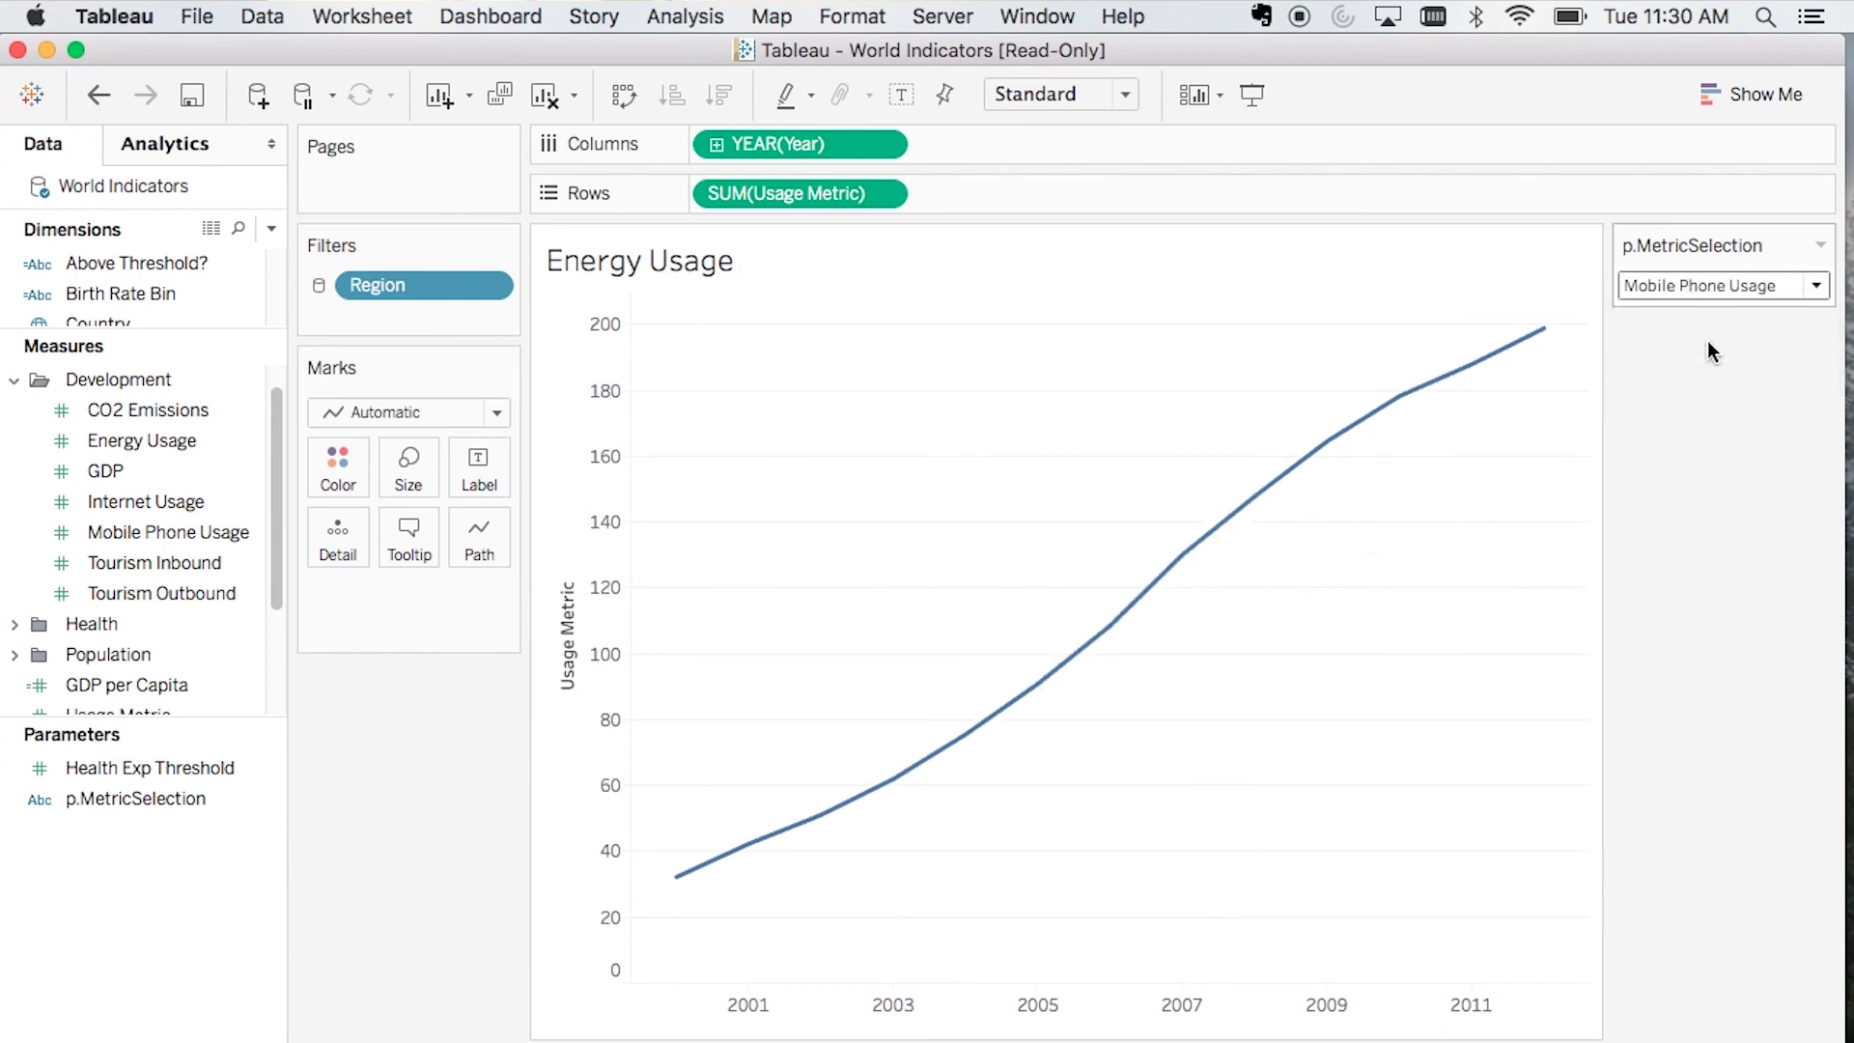
pyautogui.click(1703, 293)
pyautogui.click(1704, 313)
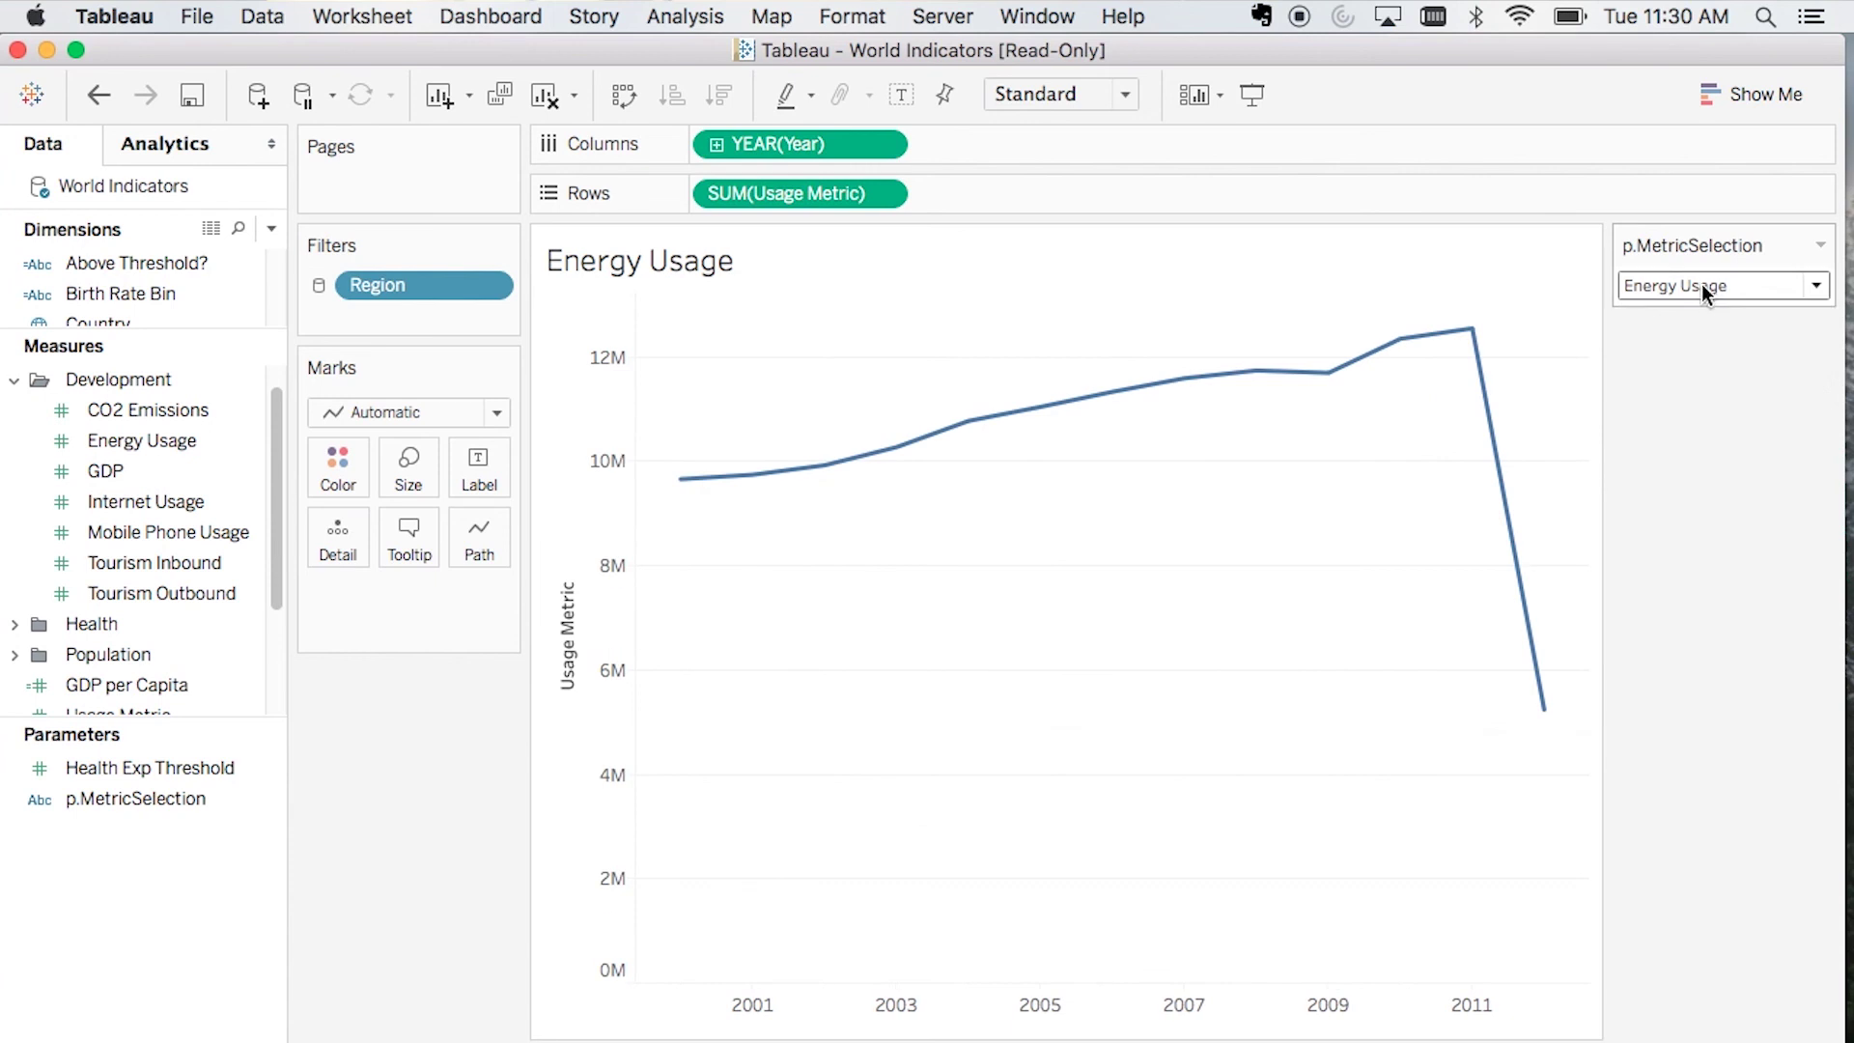
pyautogui.click(1702, 284)
pyautogui.click(1706, 339)
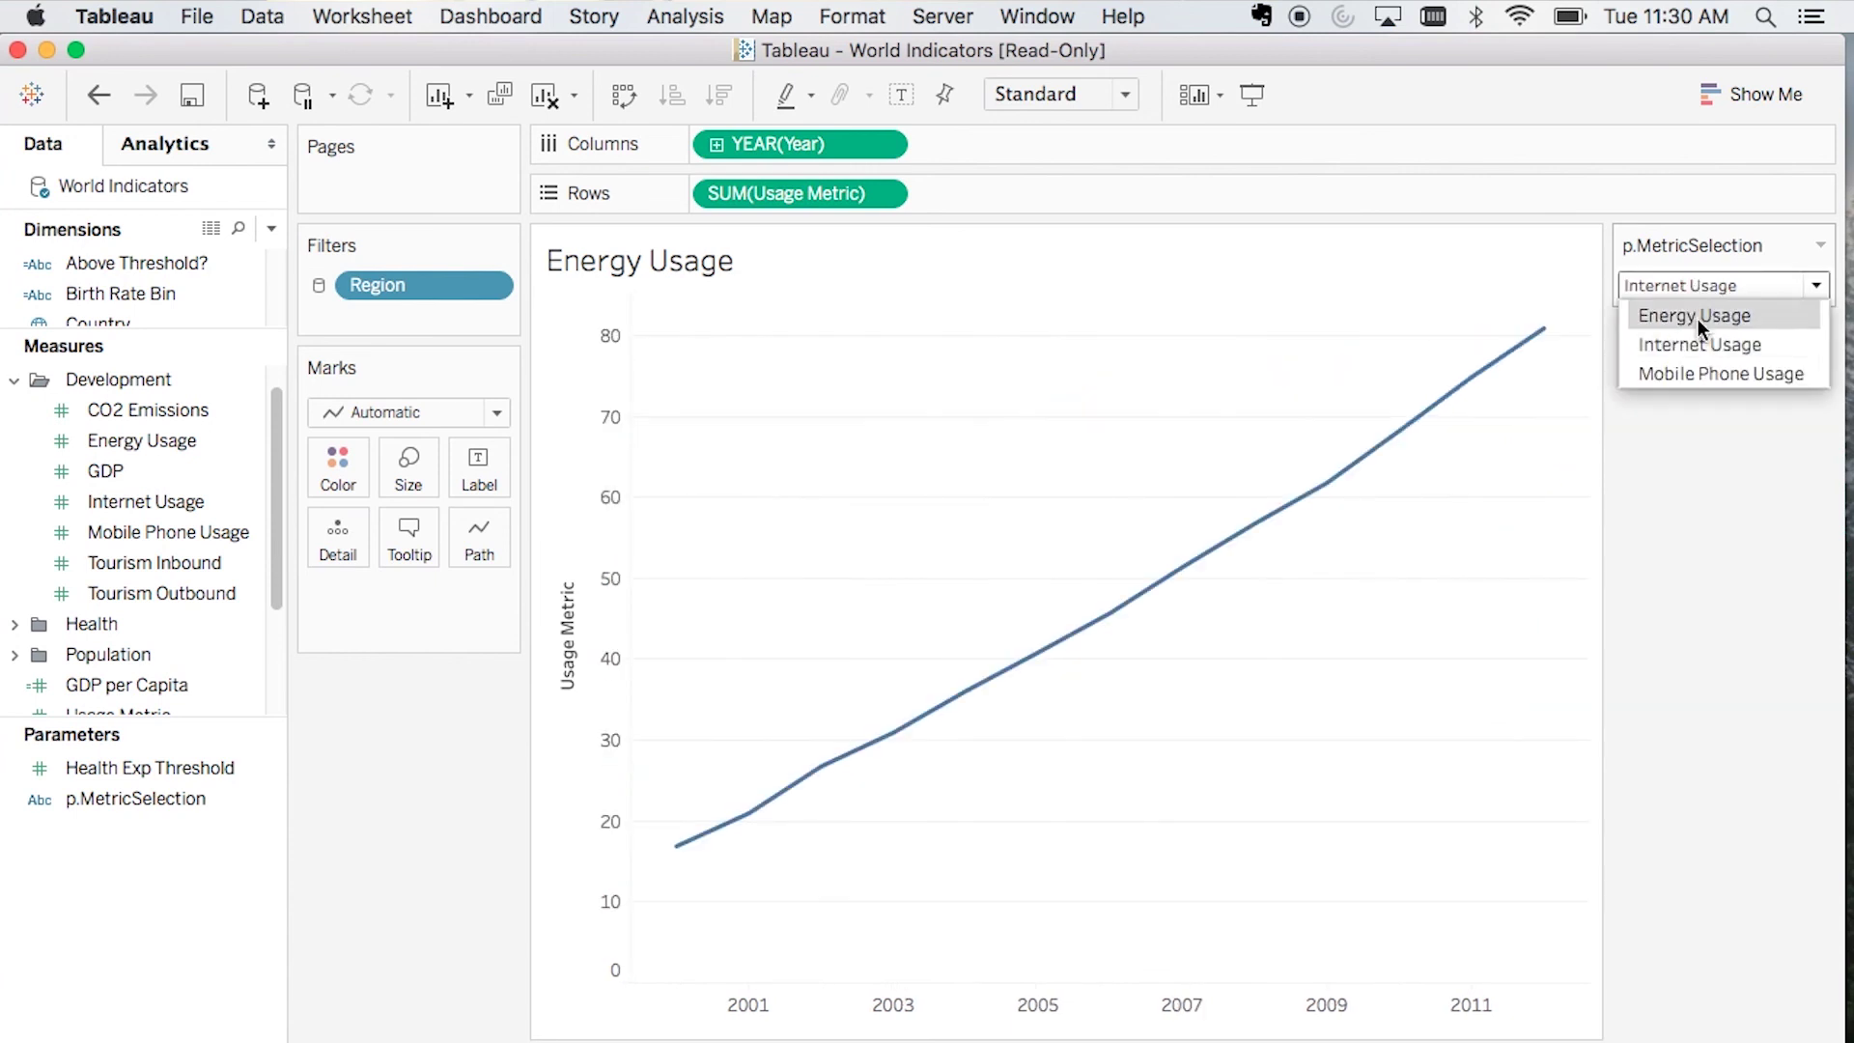
pyautogui.click(1700, 373)
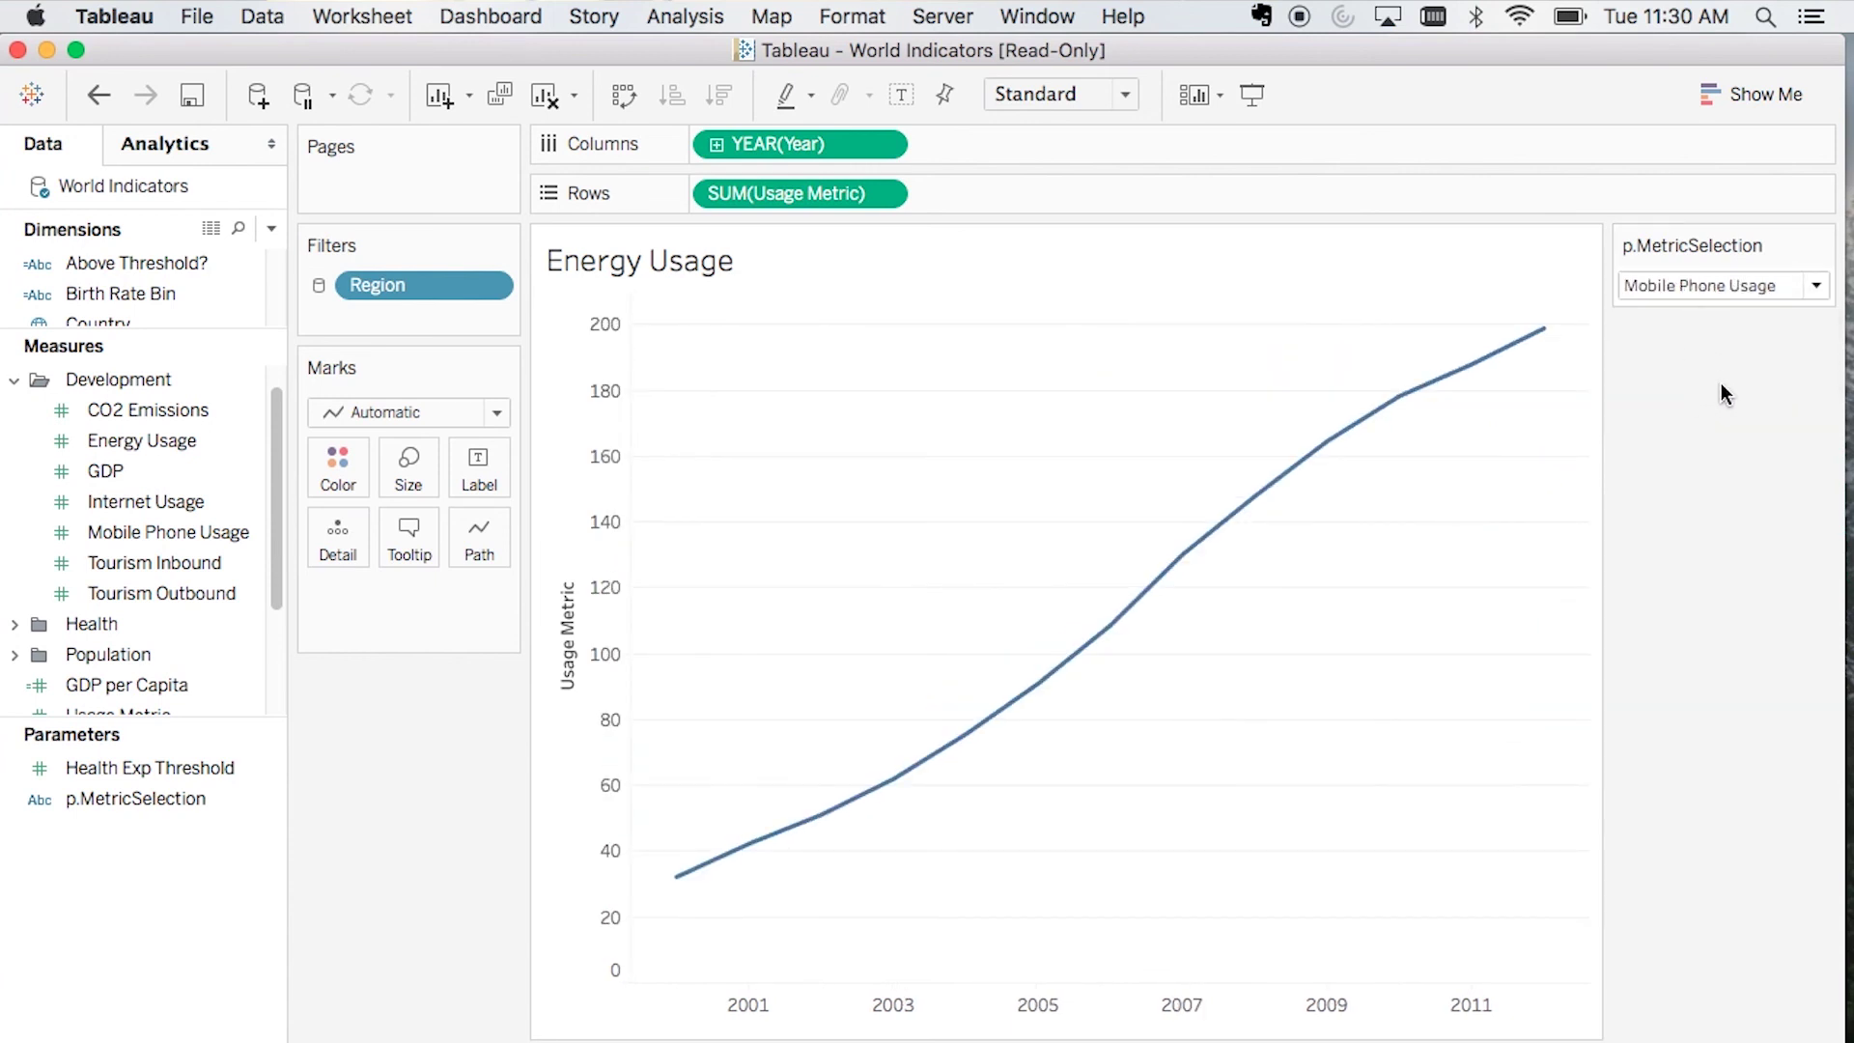